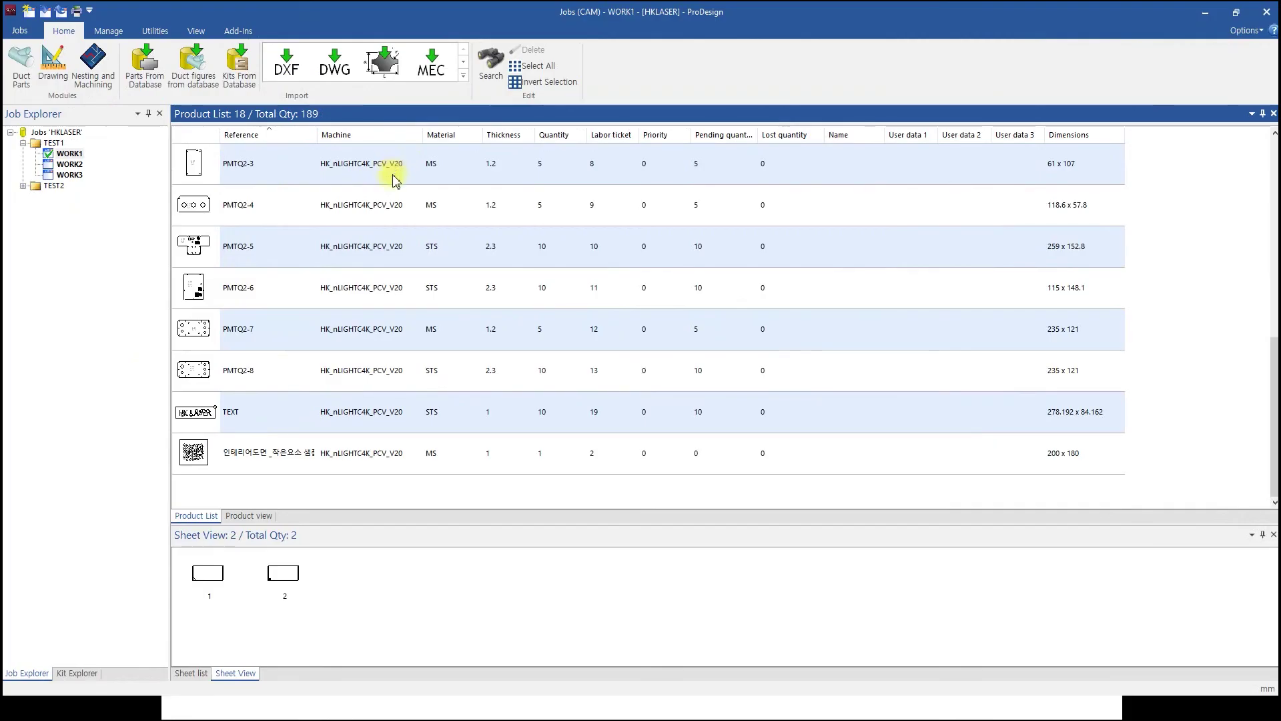
- View part PMTQ2-4, then start the Utilities DXF export so the part filter dialog appears
left_click(259, 212)
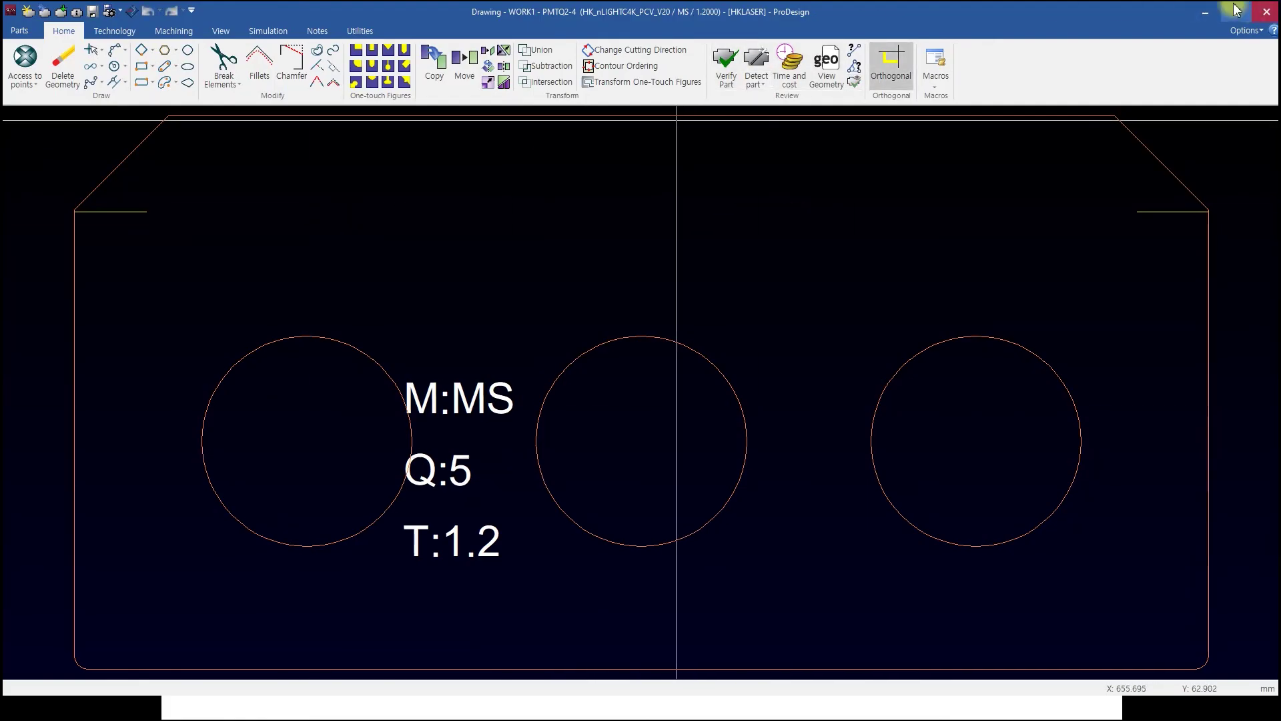
left_click(1264, 12)
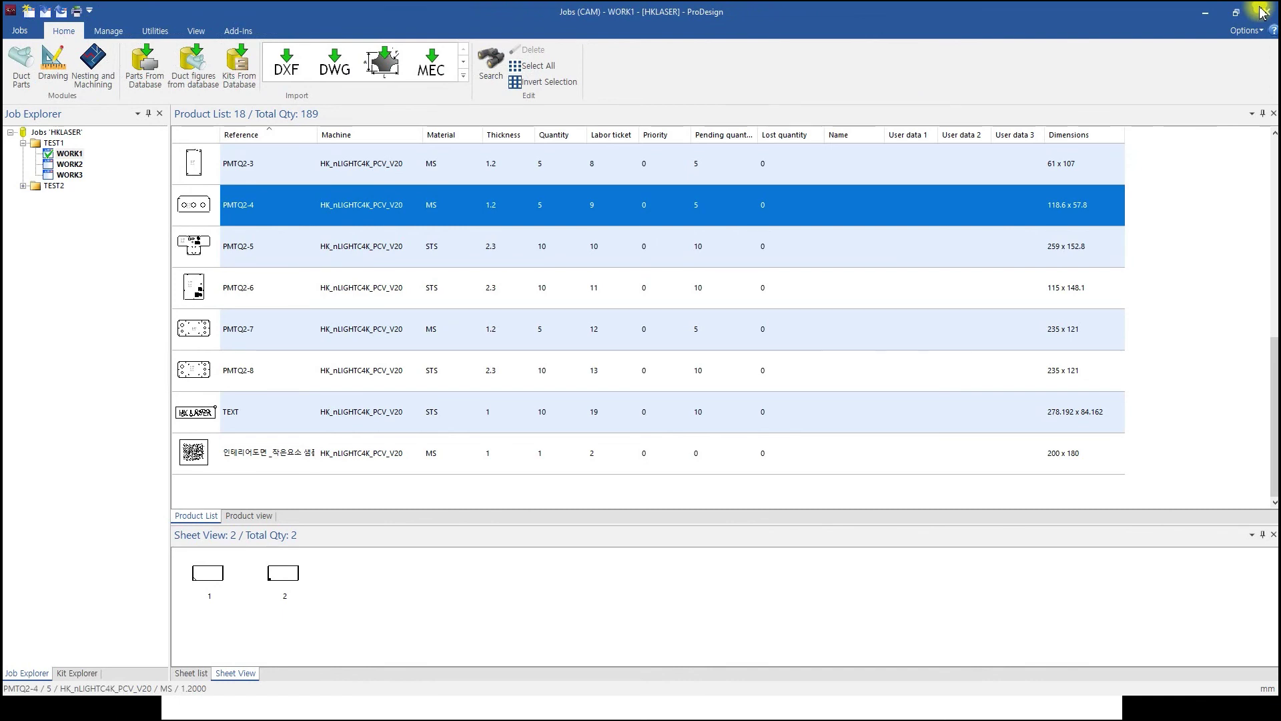
left_click(111, 30)
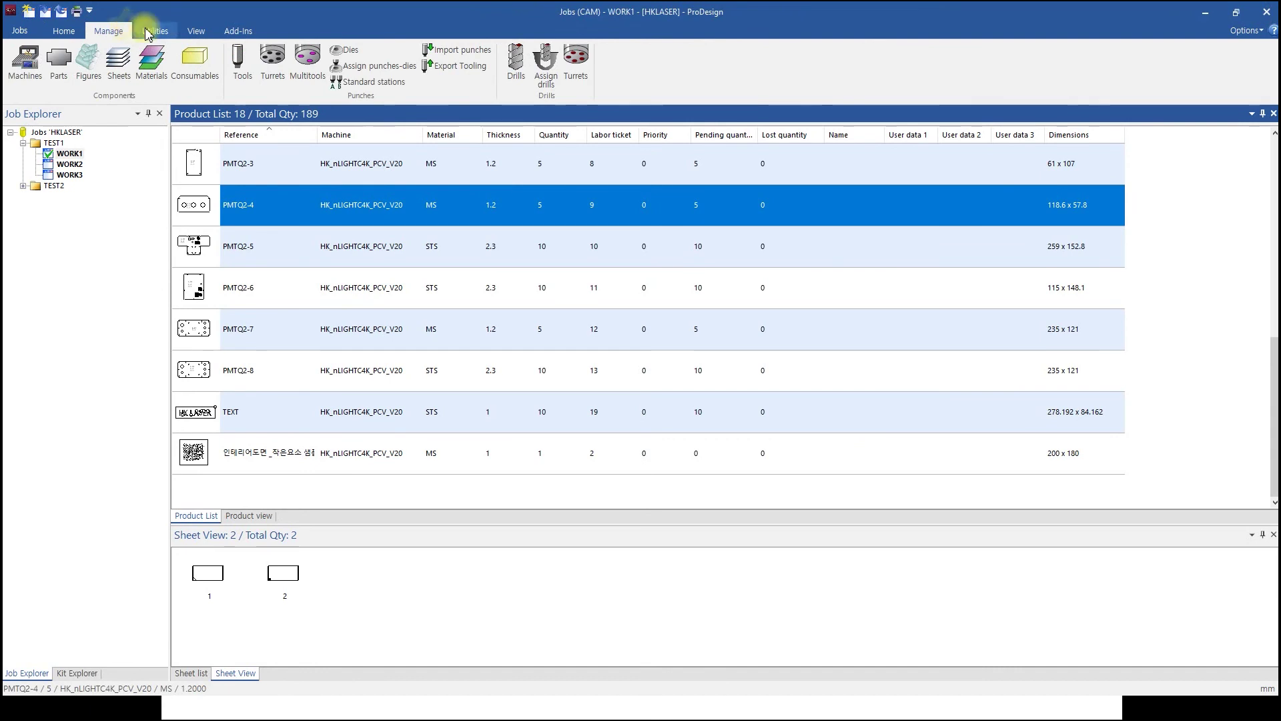
left_click(149, 33)
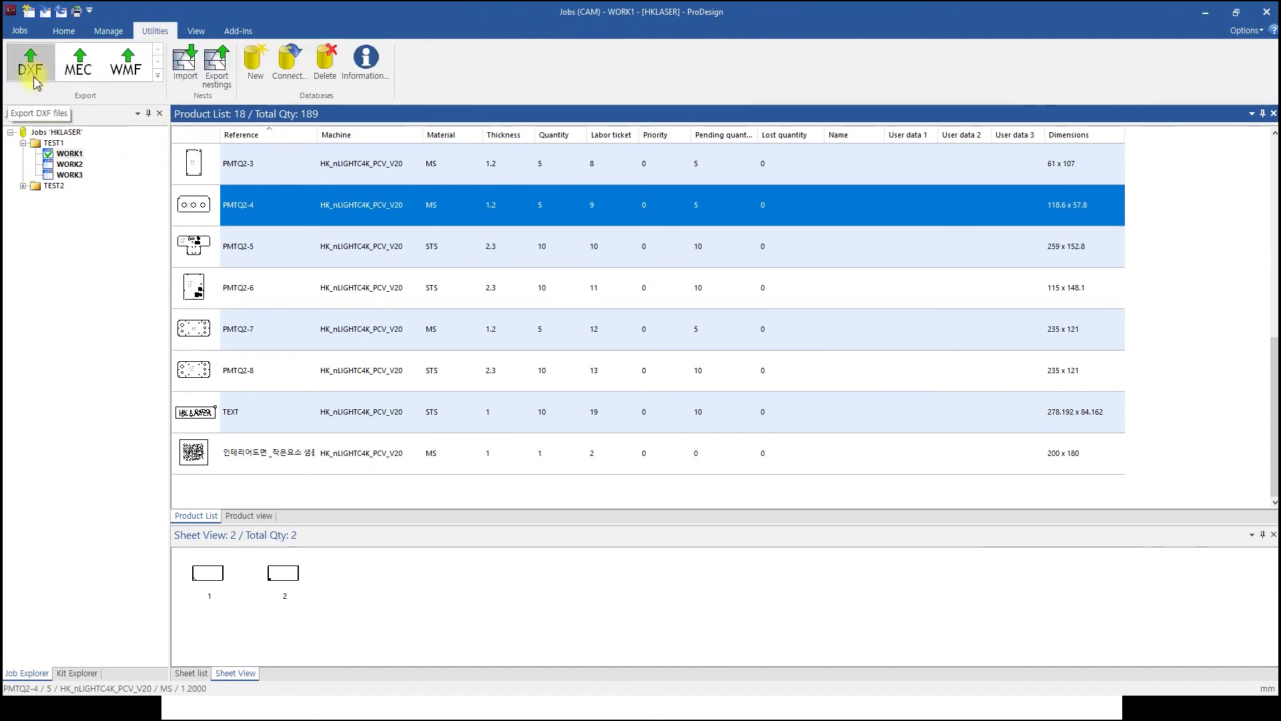
left_click(34, 78)
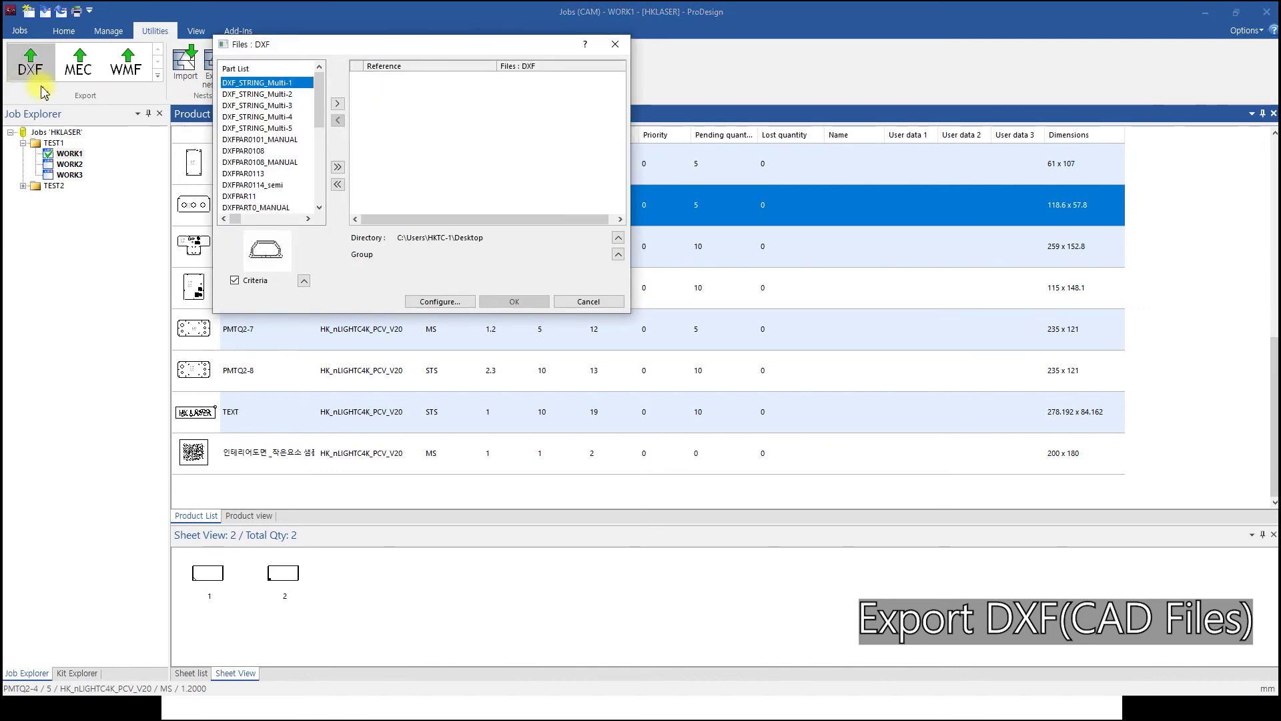
- Set the export criteria to job path TEST1 (after trying TEST2) with the From date filter enabled
left_click(303, 284)
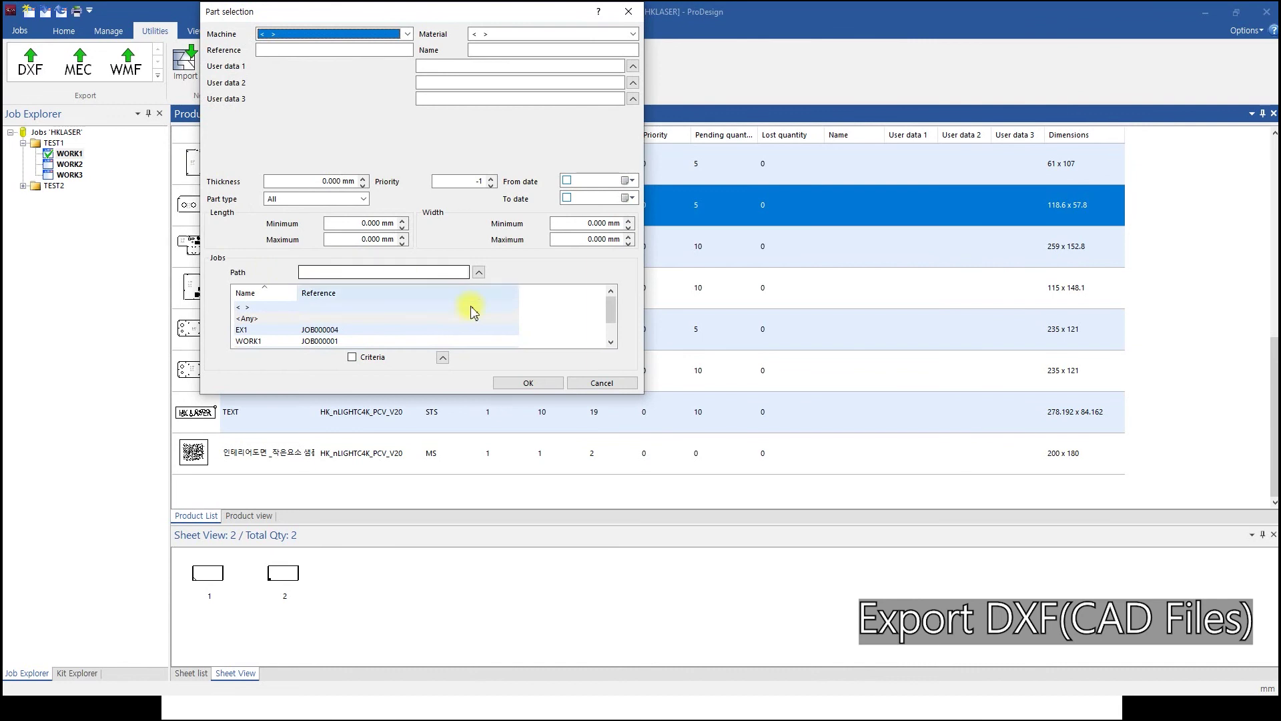
left_click(479, 271)
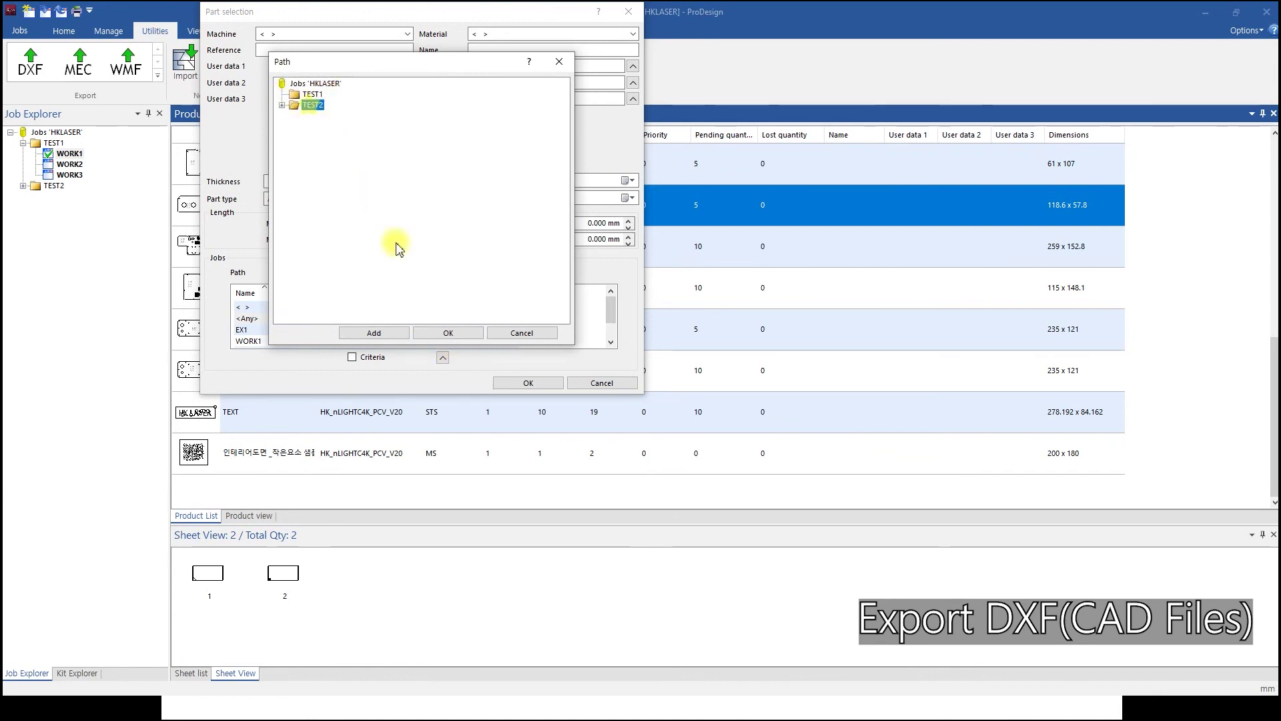
left_click(447, 332)
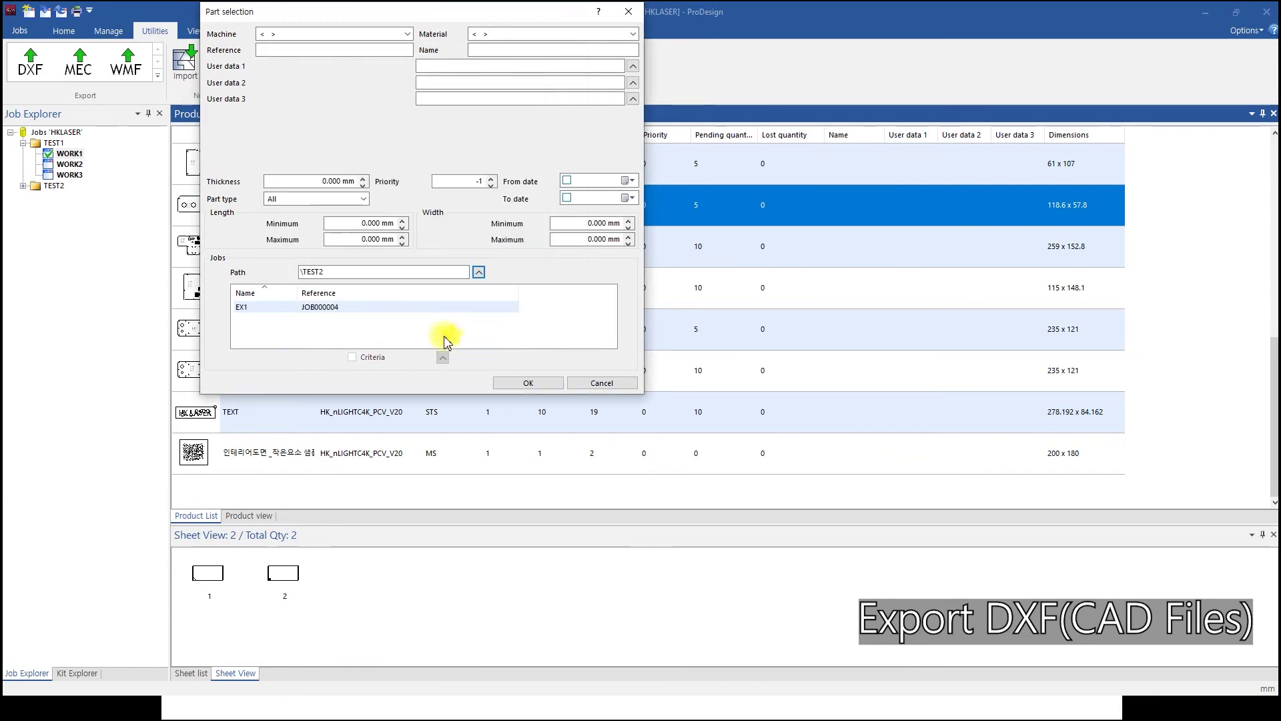
left_click(480, 272)
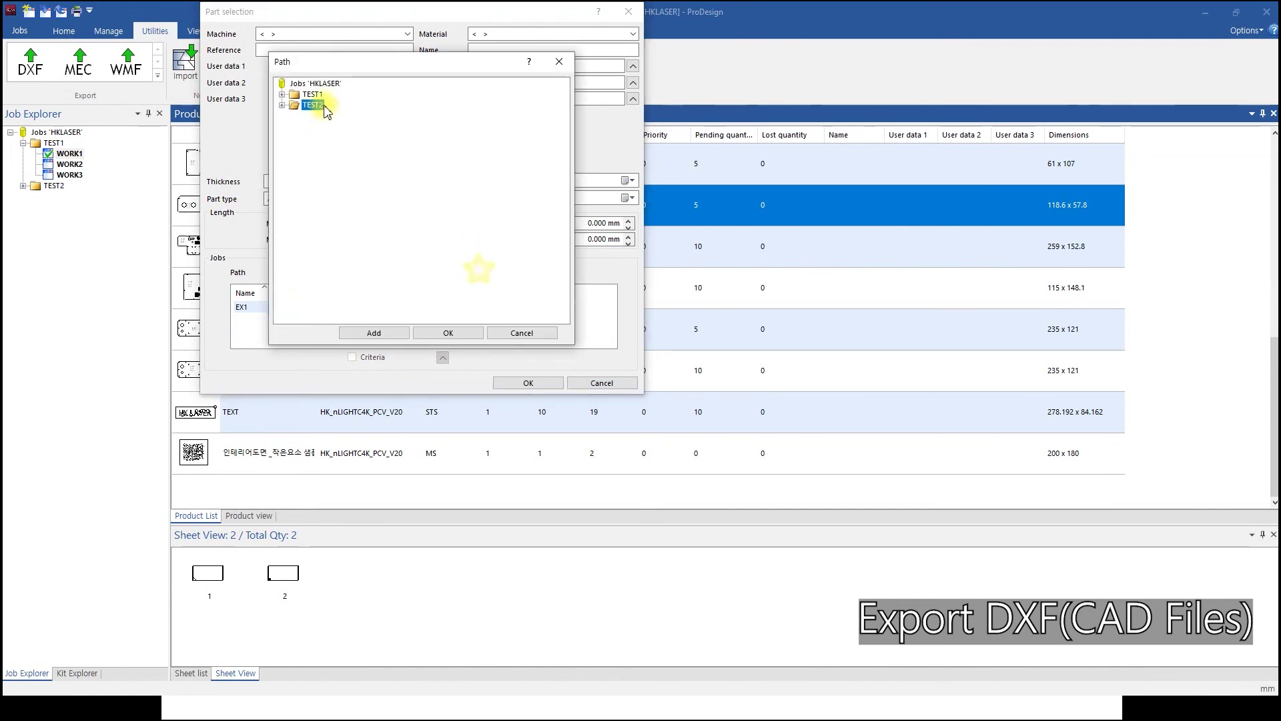
left_click(445, 333)
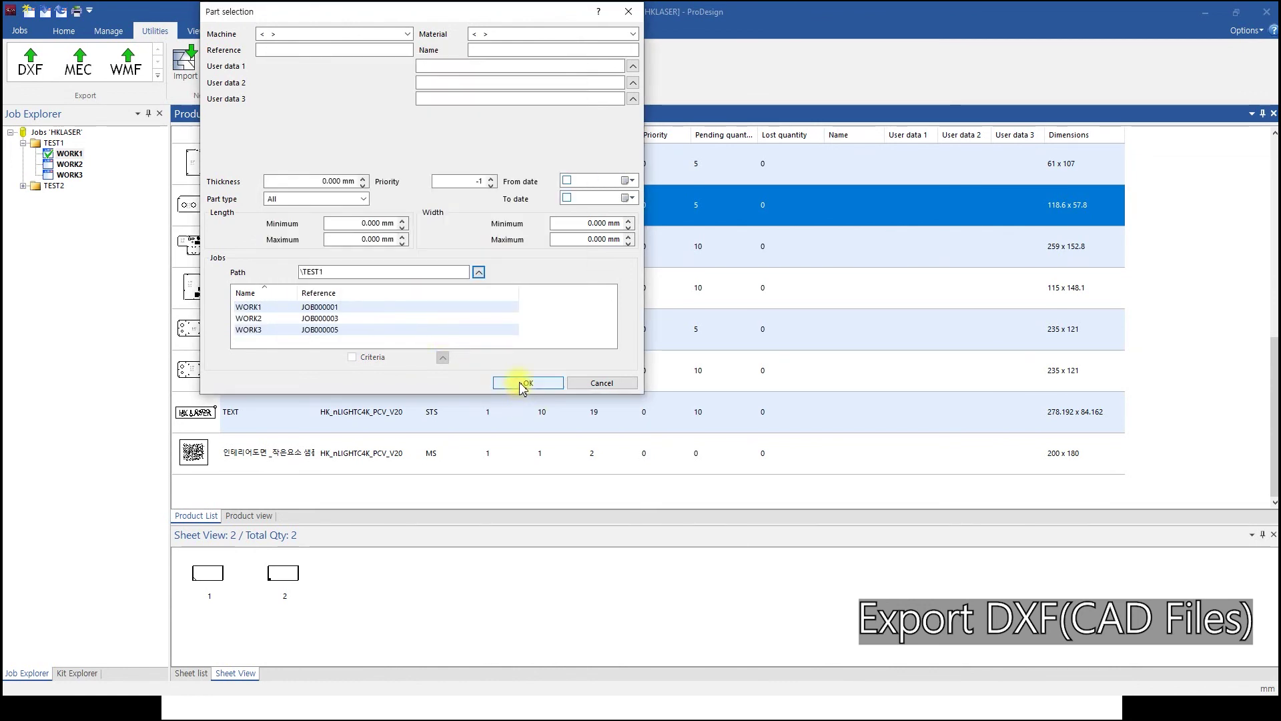
left_click(567, 181)
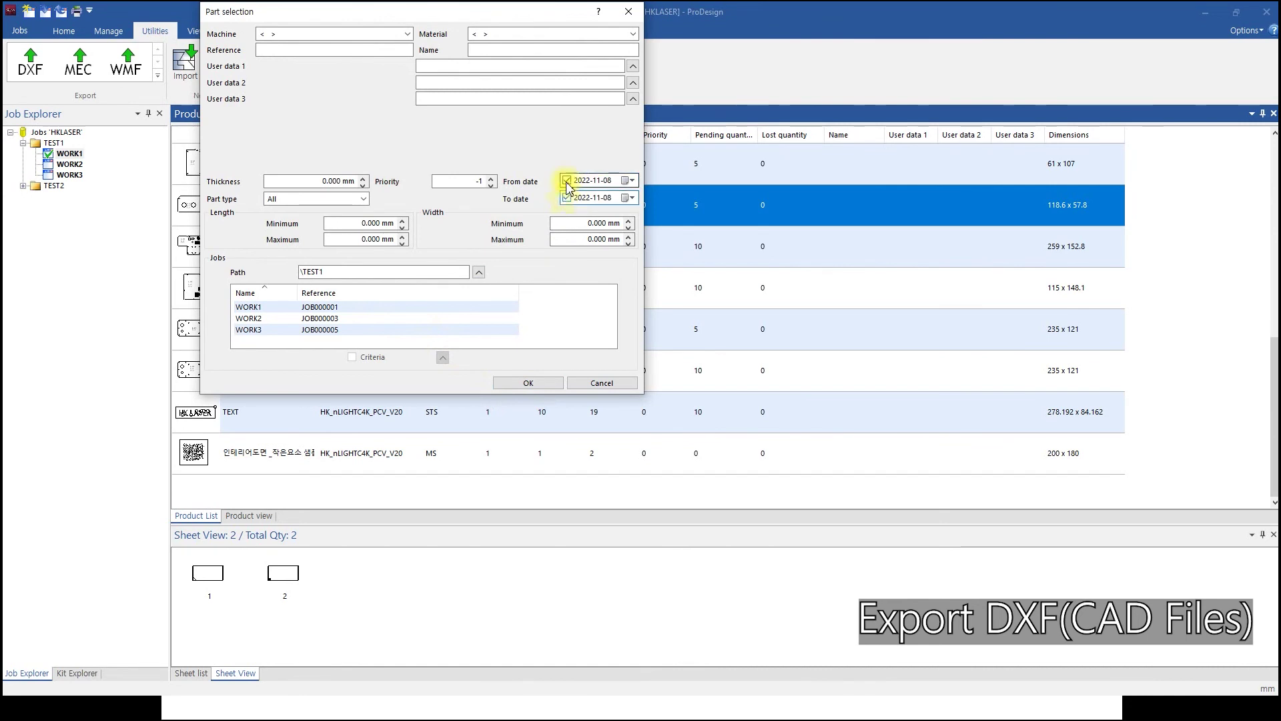
- Move PMTQ2-3, PMTQ2-8, PMTQ2-5 and TEXT into the export list with Desktop as the directory
left_click(528, 383)
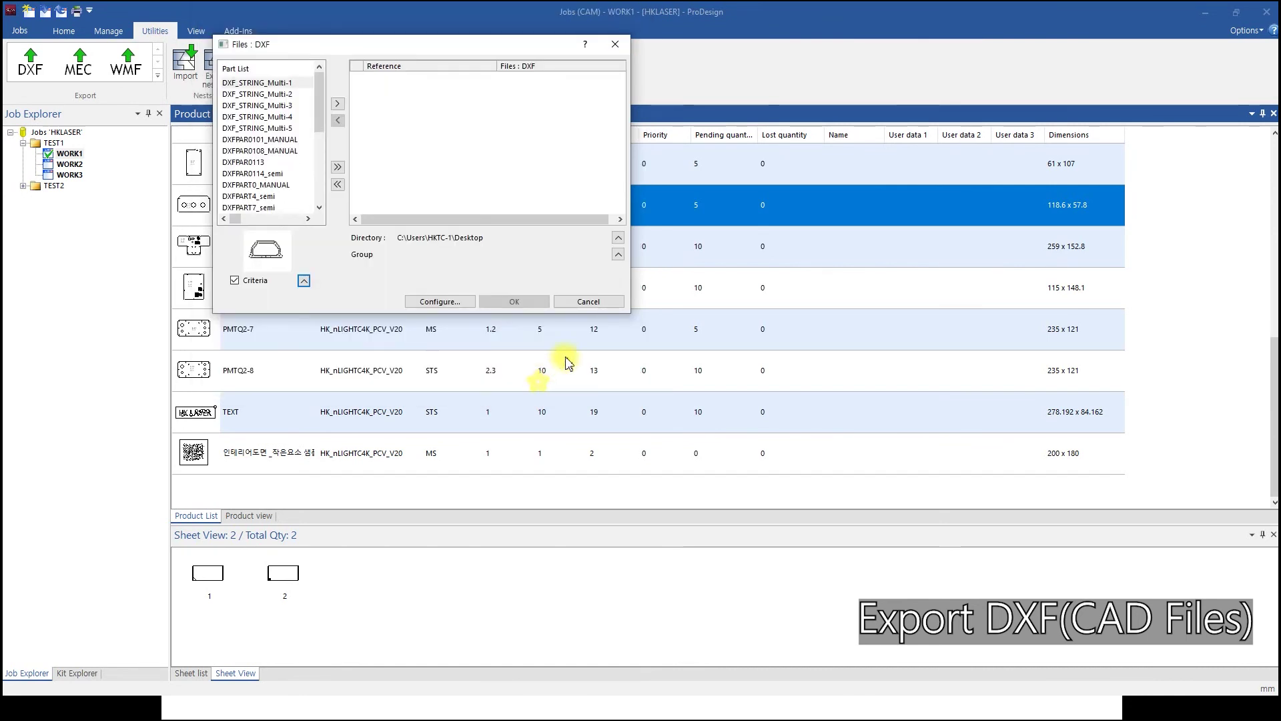
scroll(278, 124, "down", 2)
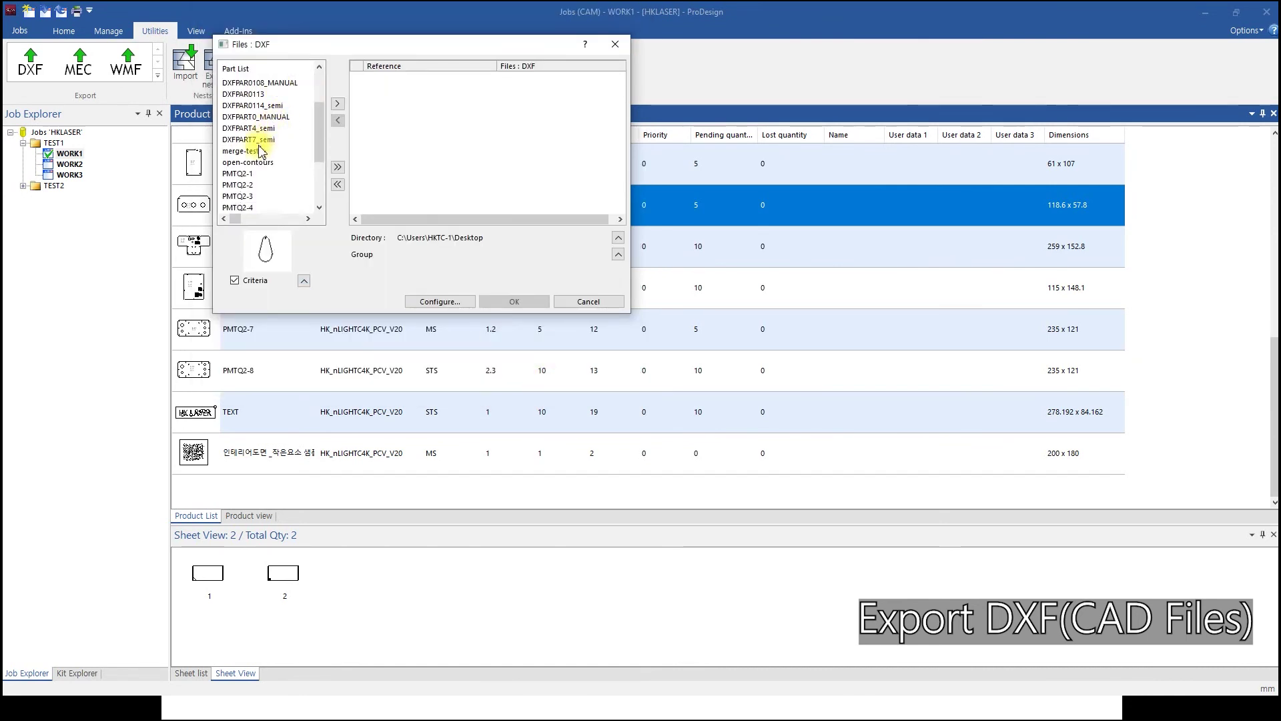
scroll(261, 152, "down", 3)
left_click(249, 106)
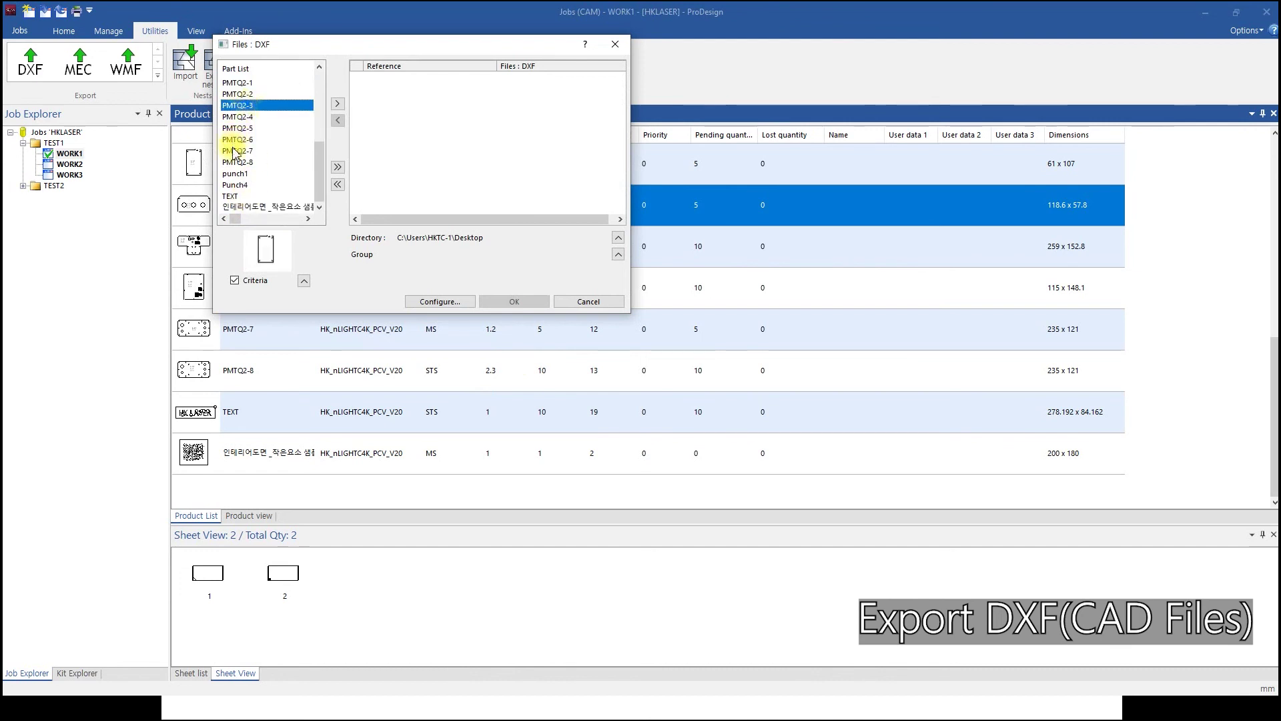
left_click(235, 163, "ctrl")
left_click(248, 129, "ctrl")
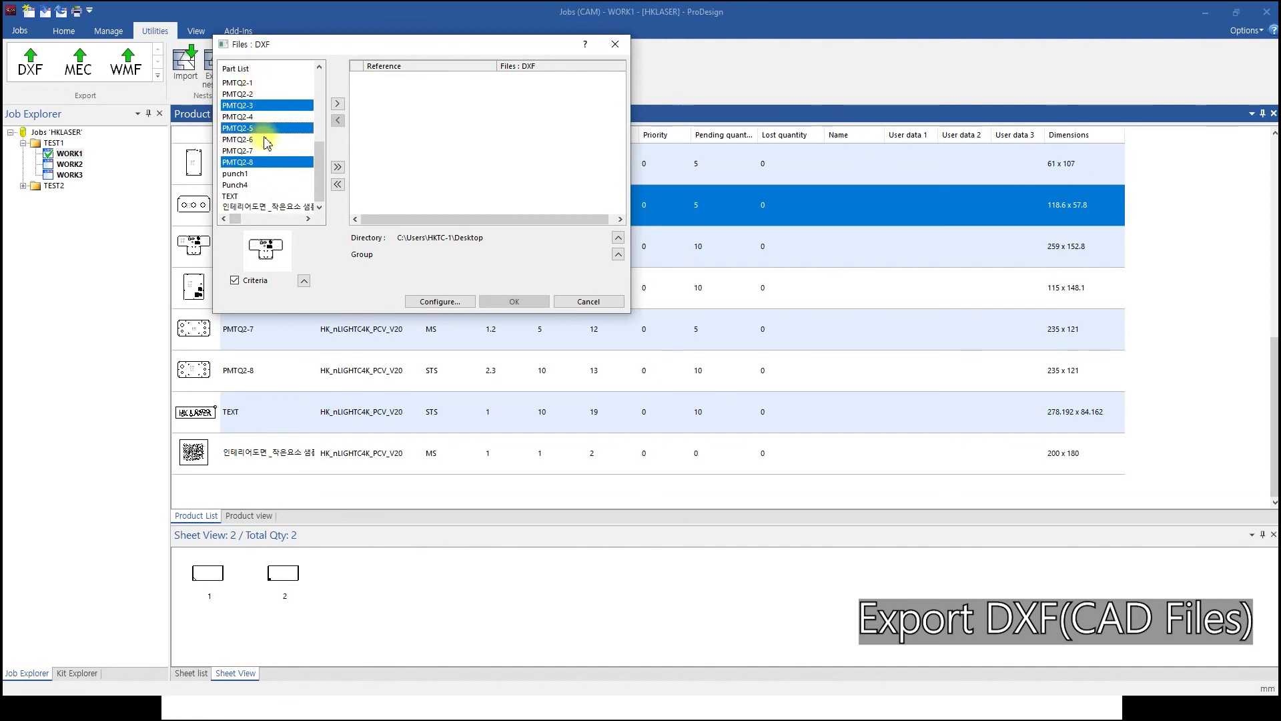
left_click(230, 196, "ctrl")
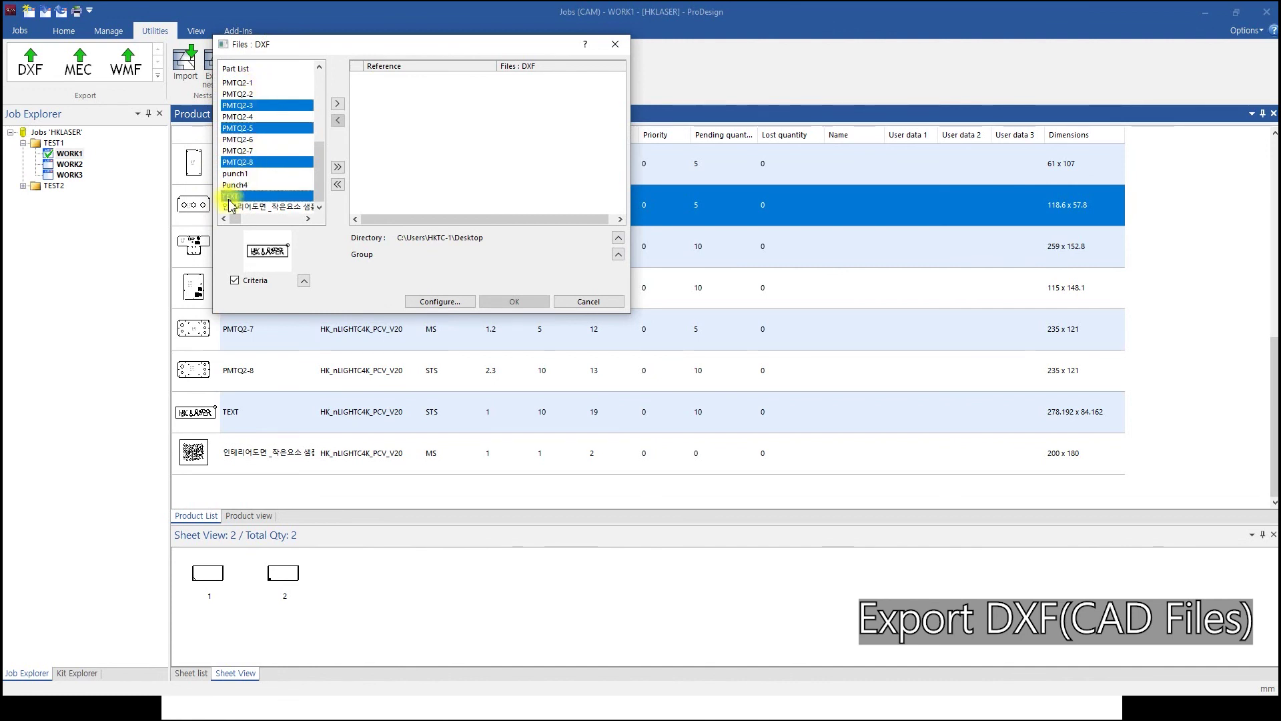
left_click(338, 106)
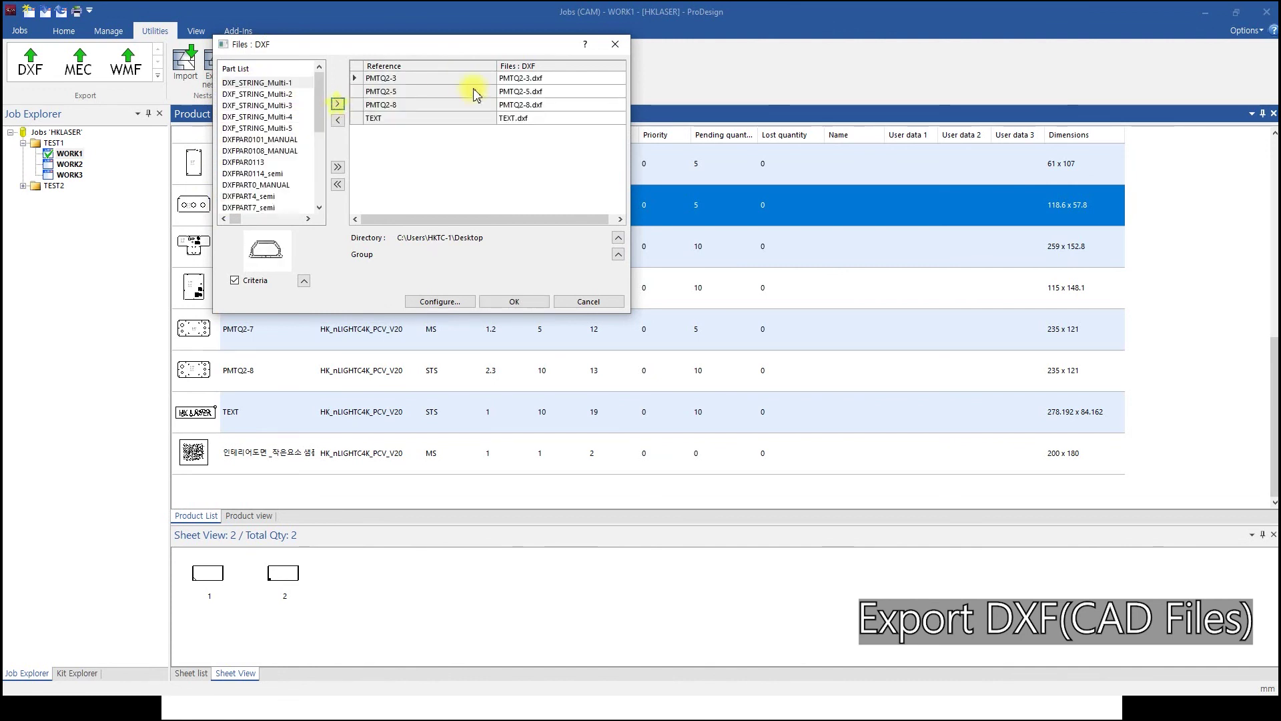
left_click(618, 237)
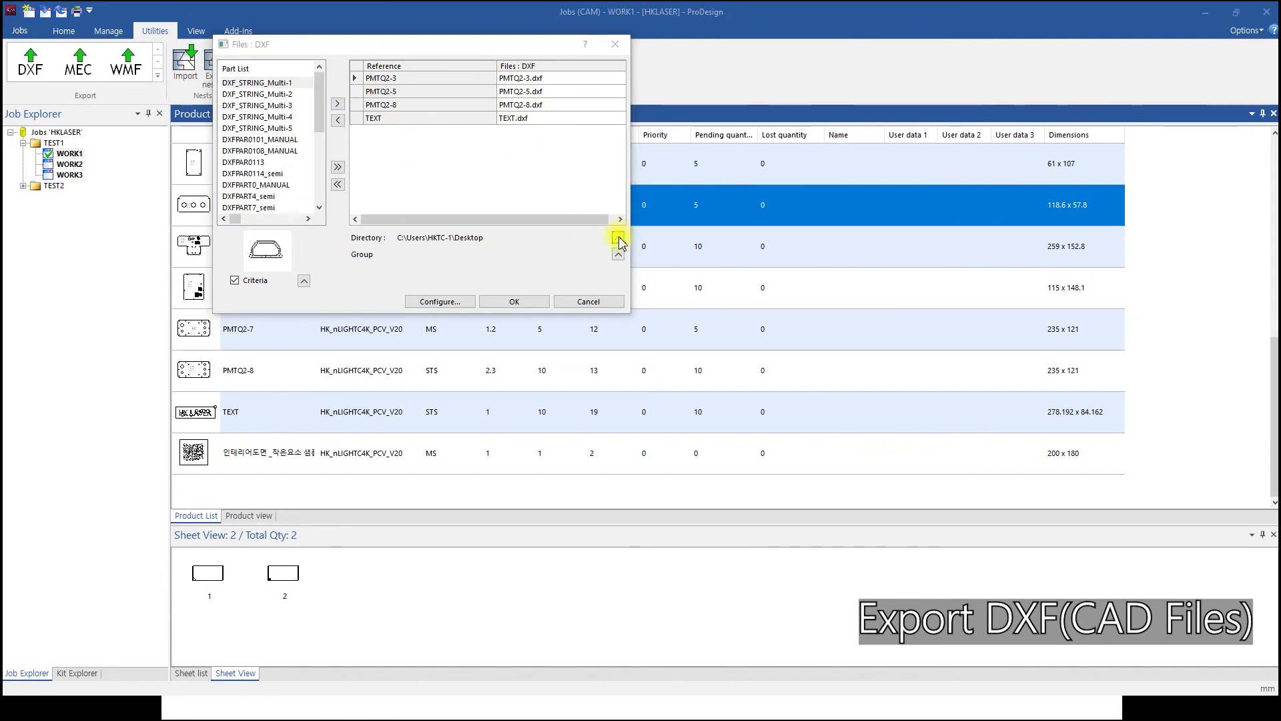
left_click(540, 305)
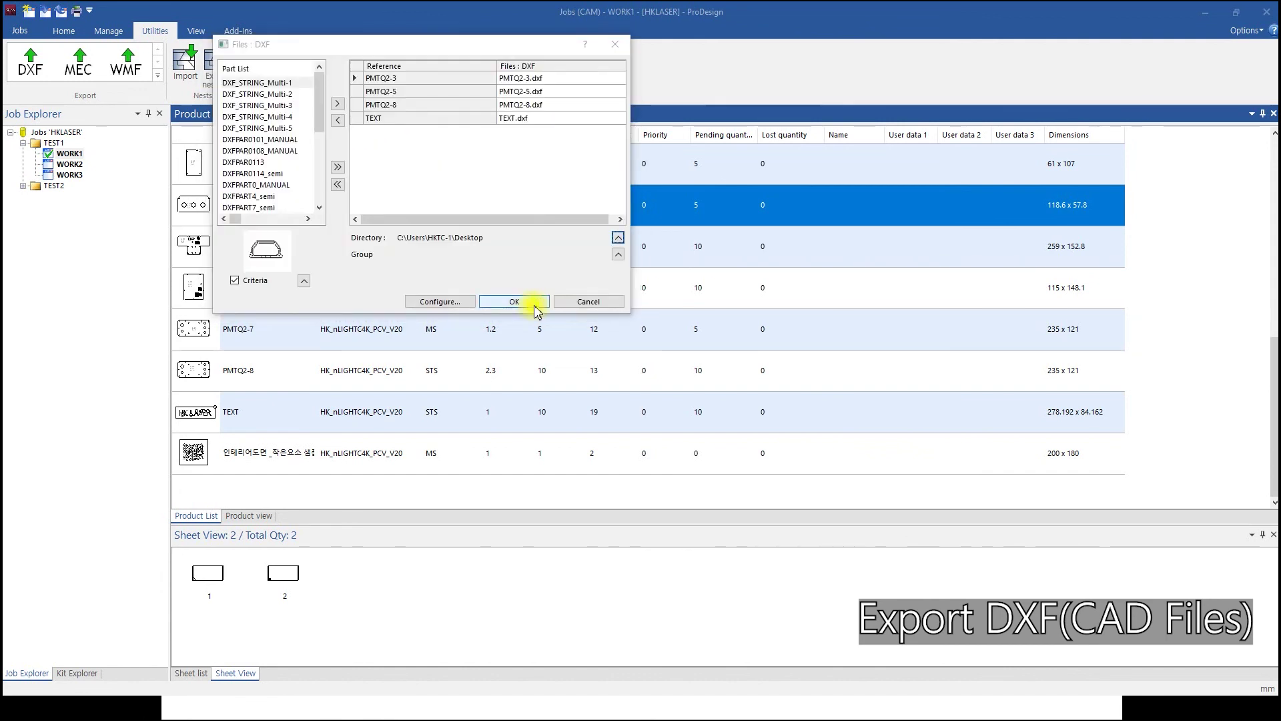
- In the DXF configuration, set no-cut geometry, 2D points, texts and special texts colours to white
left_click(439, 302)
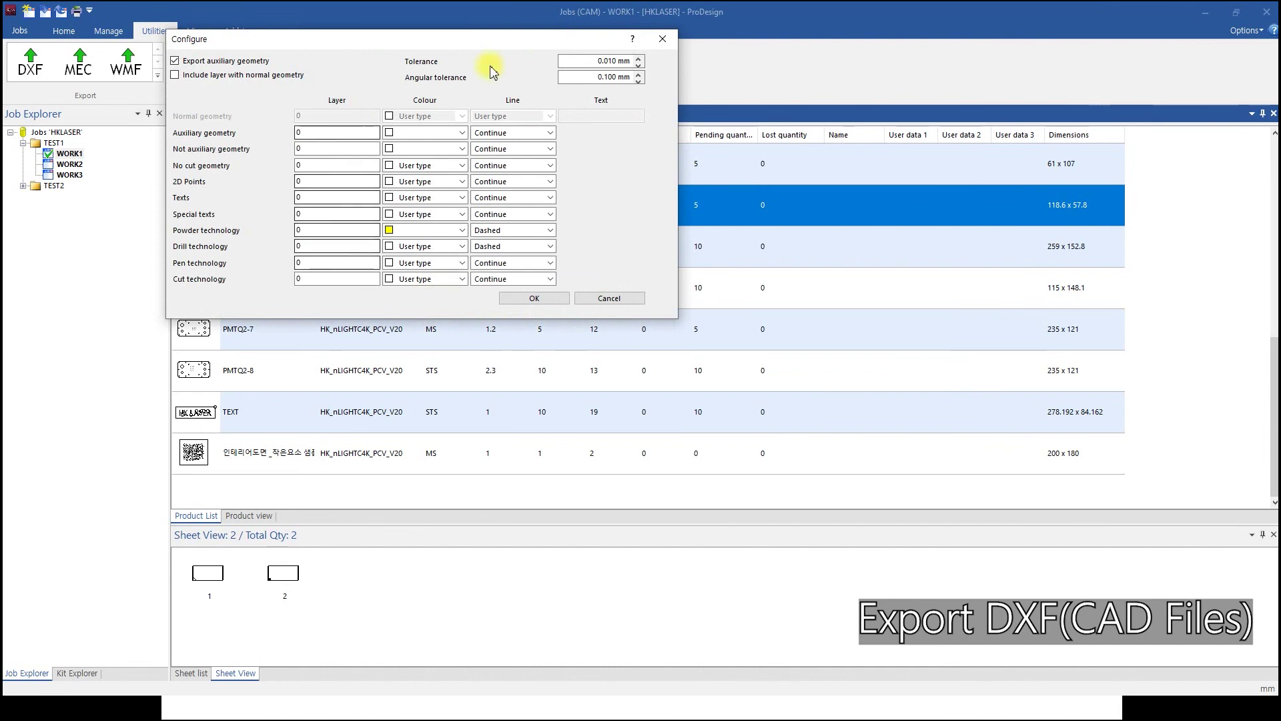
left_click(460, 168)
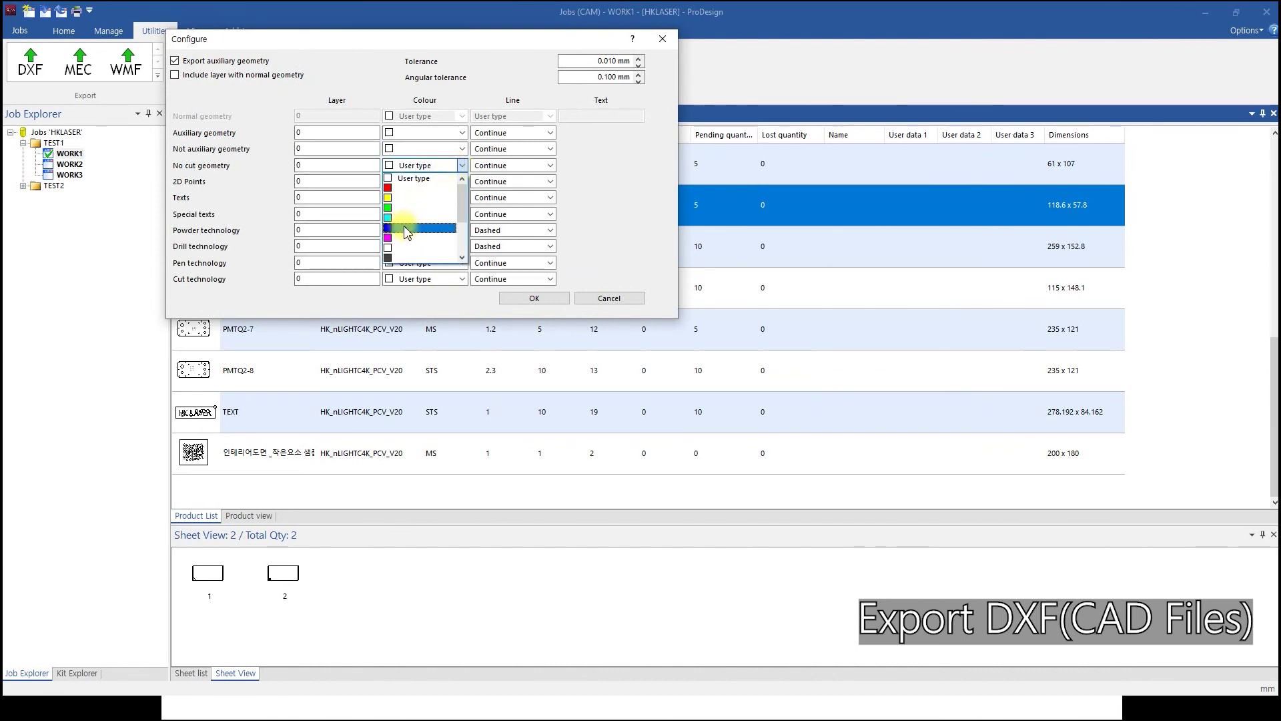
left_click(400, 250)
left_click(462, 181)
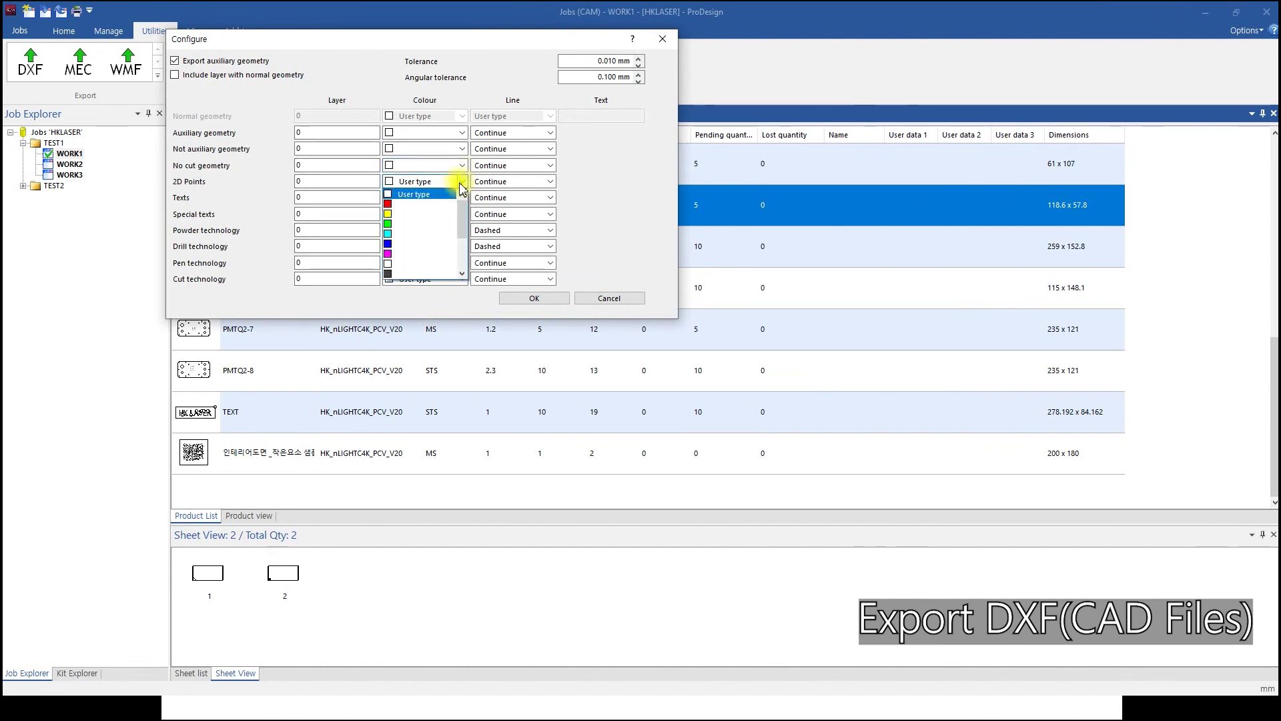
left_click(420, 266)
left_click(462, 198)
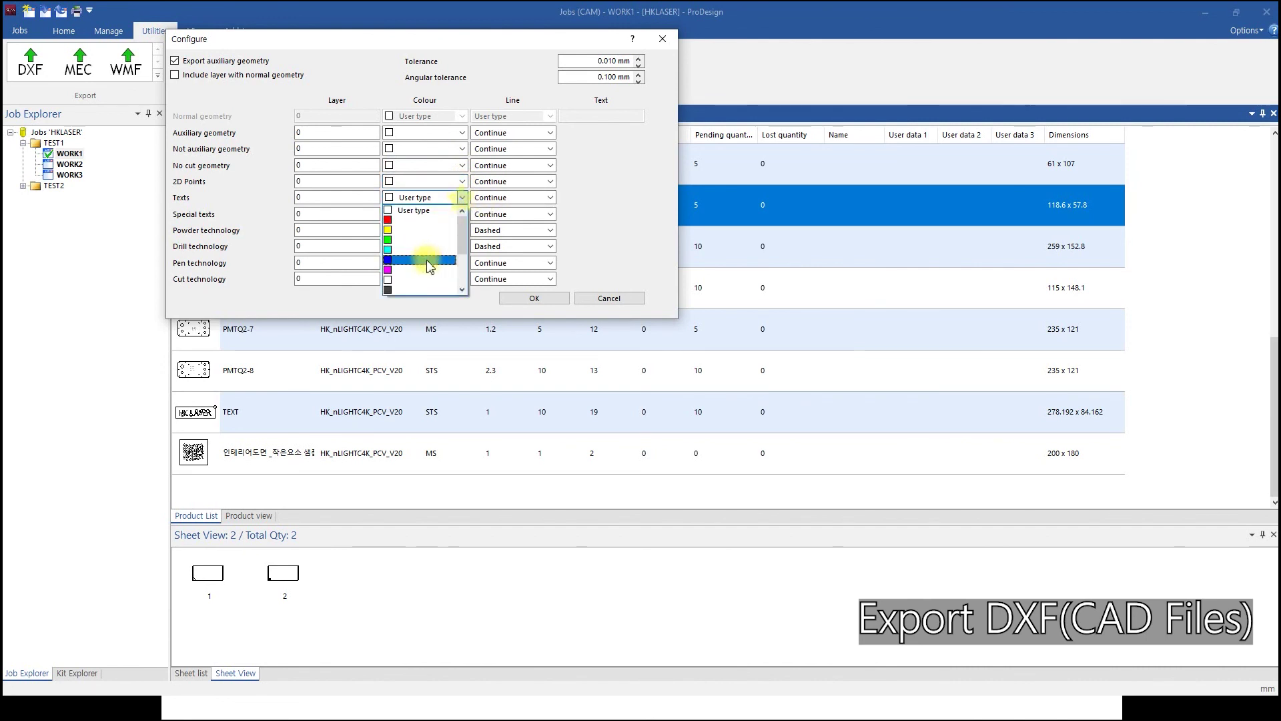
left_click(420, 276)
left_click(461, 213)
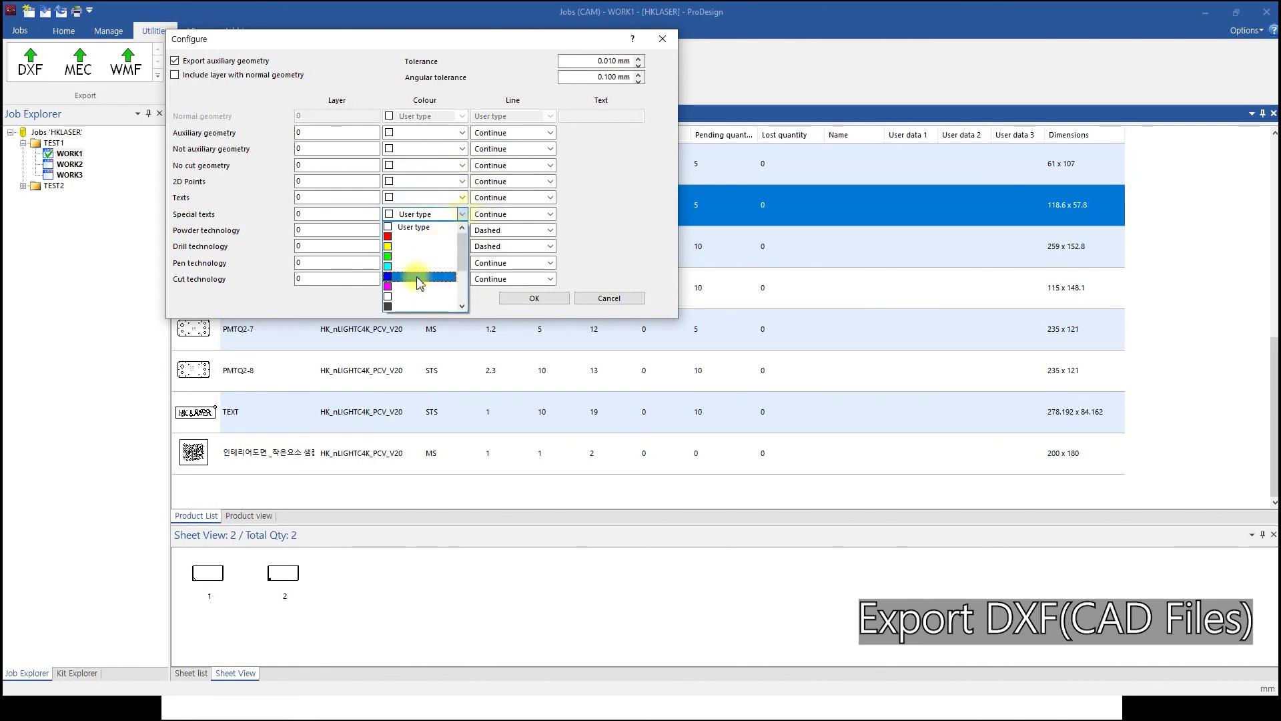
left_click(411, 288)
- Make drill, pen and cut technology geometry yellow and review the powder technology line style
left_click(461, 247)
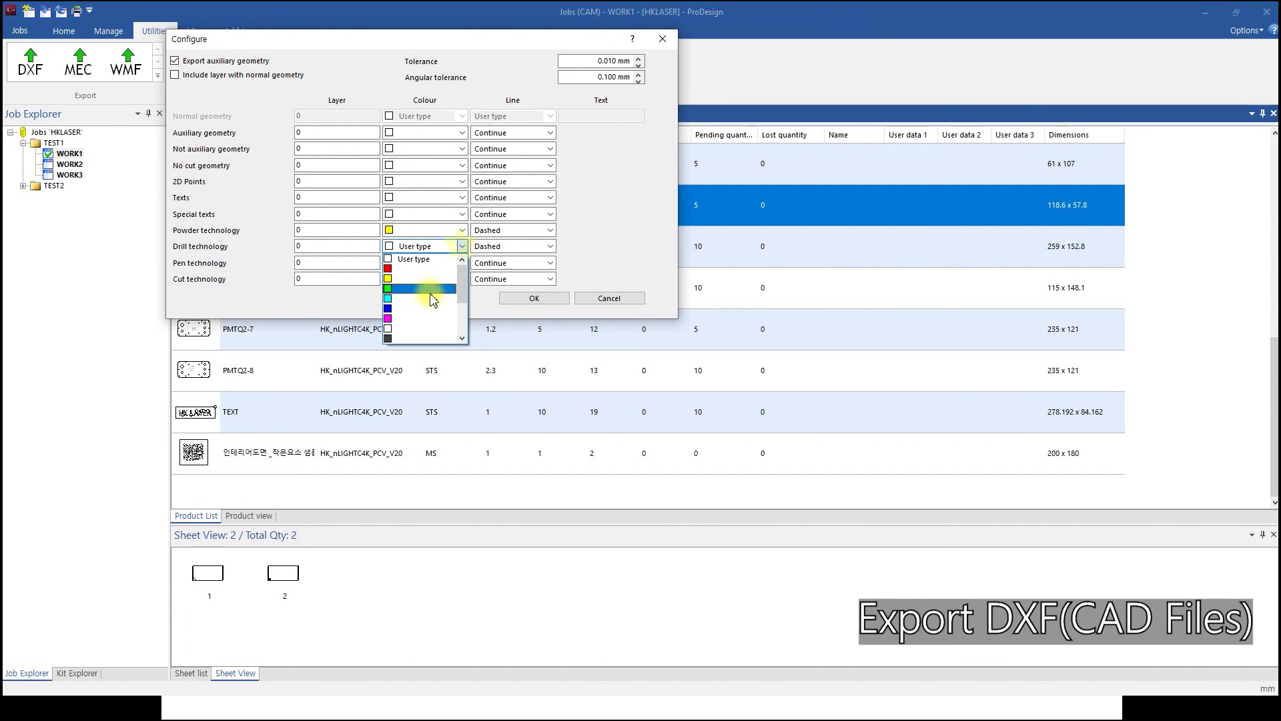
left_click(431, 281)
left_click(462, 262)
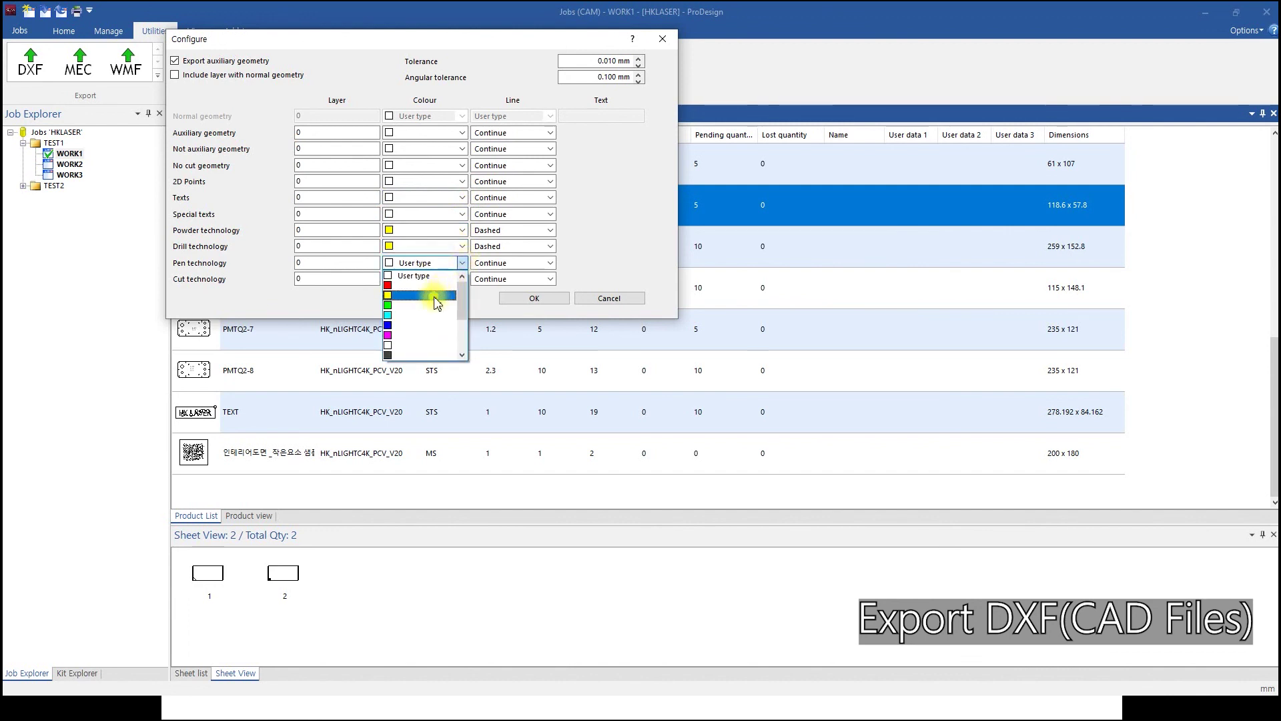
left_click(432, 295)
left_click(461, 280)
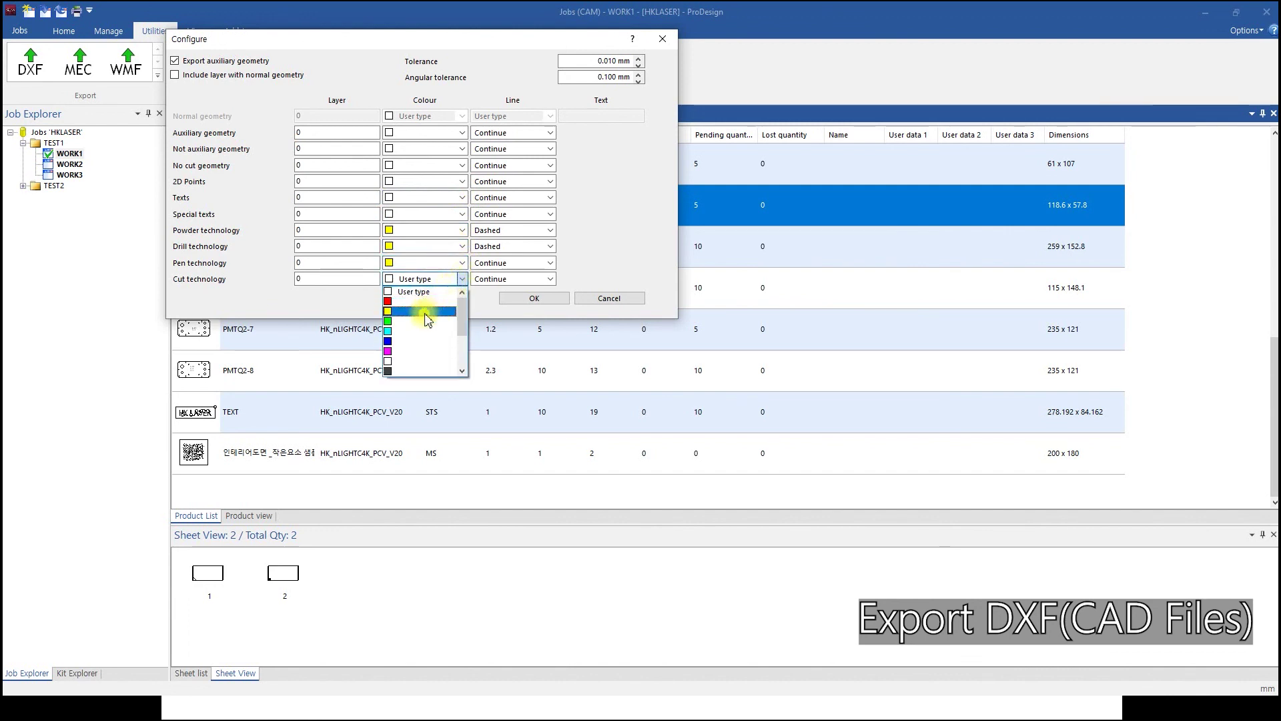
left_click(426, 312)
left_click(520, 231)
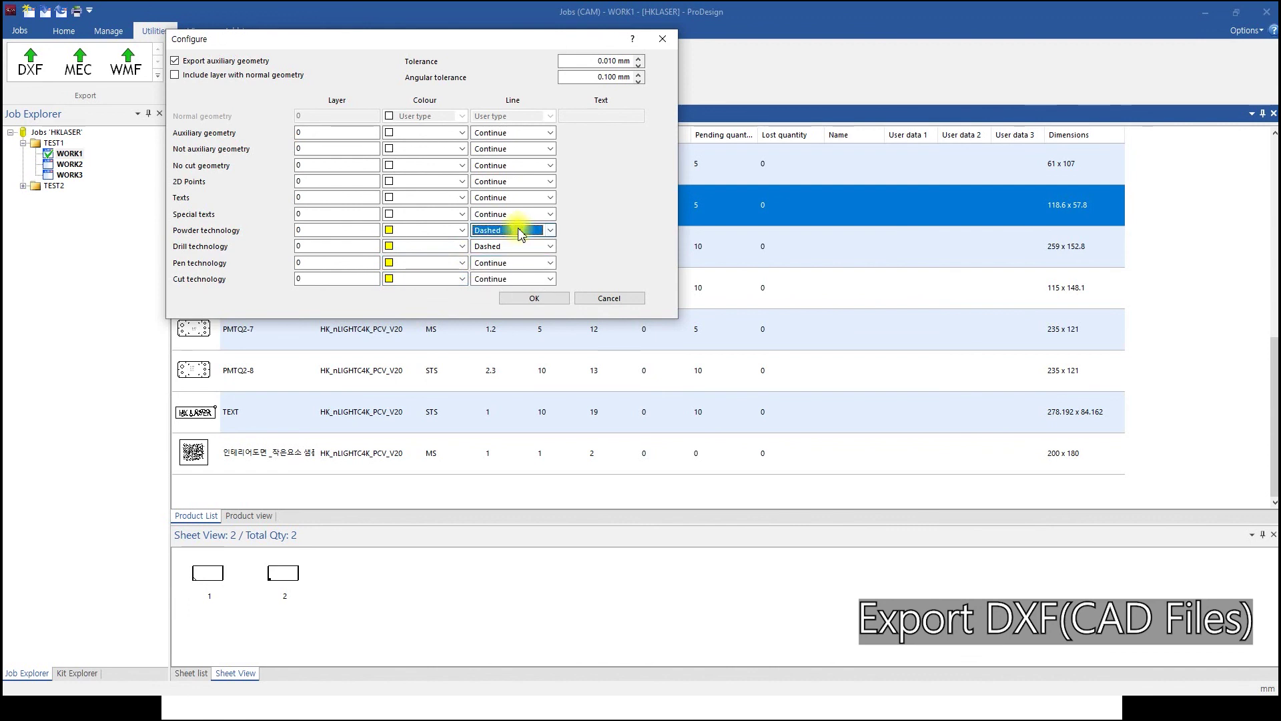
- Give normal geometry white continuous lines, keep auxiliary geometry export on, and confirm the settings
left_click(191, 61)
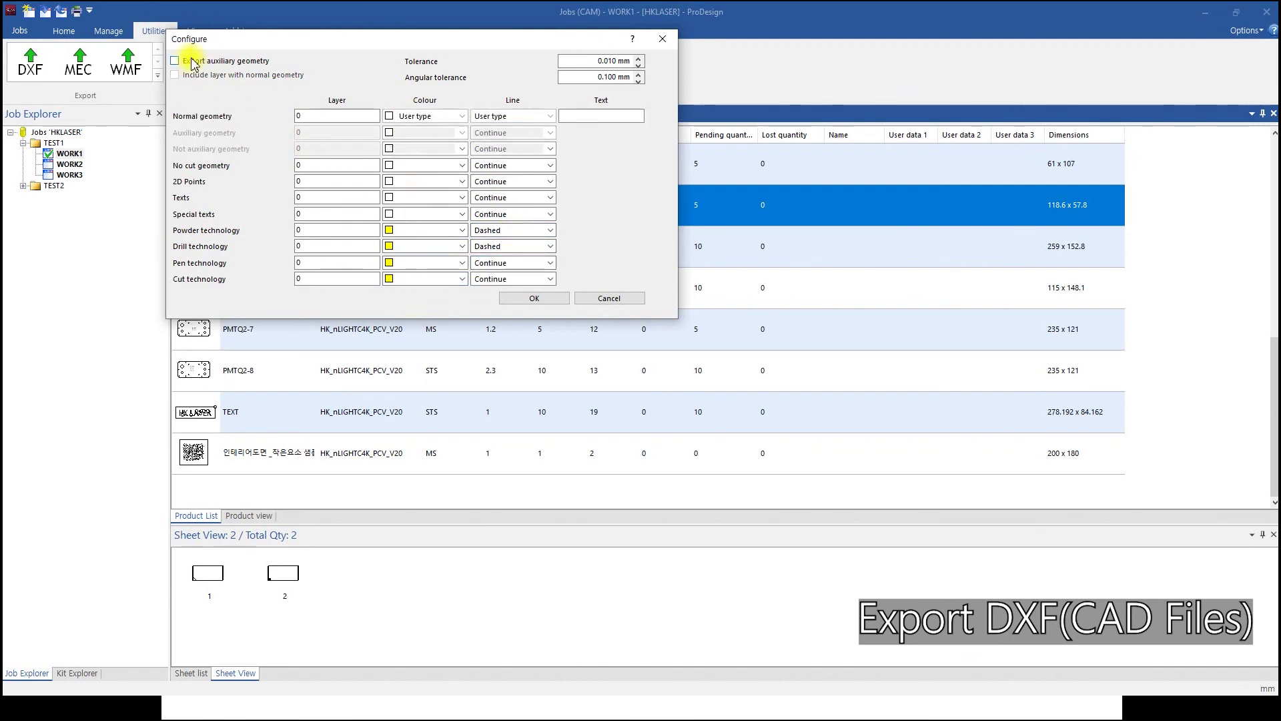
left_click(424, 116)
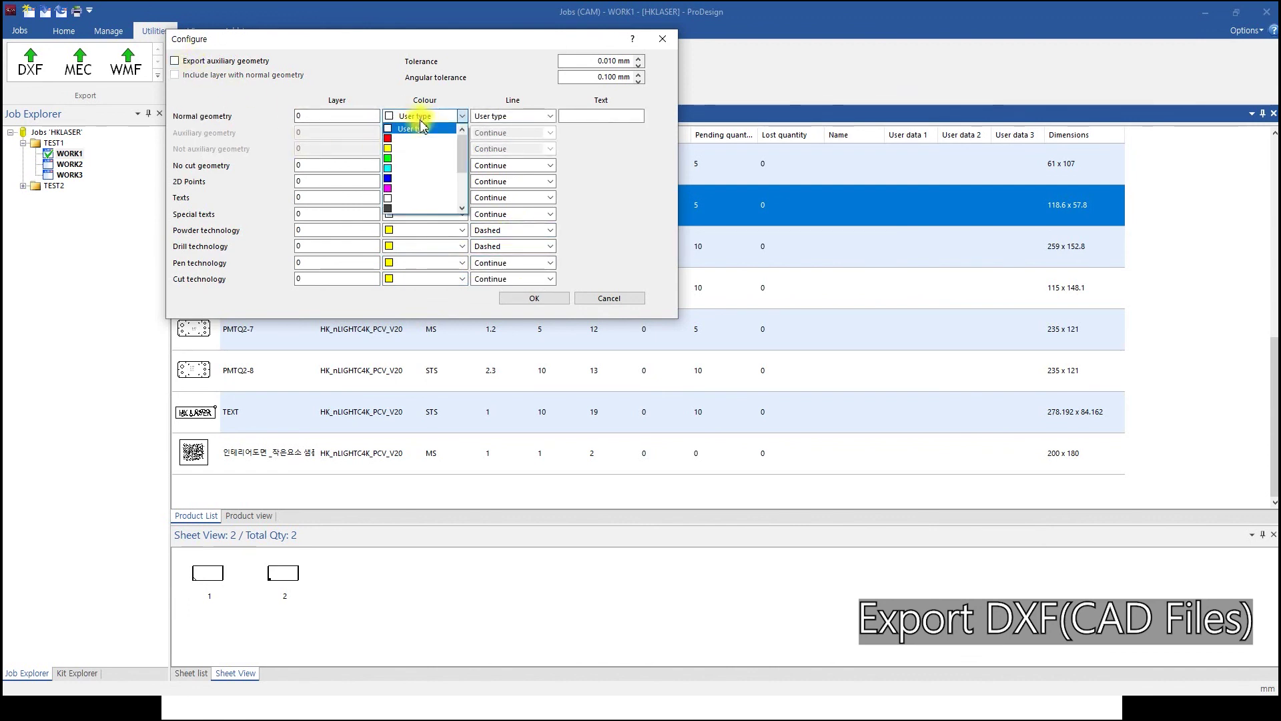
left_click(402, 198)
left_click(538, 117)
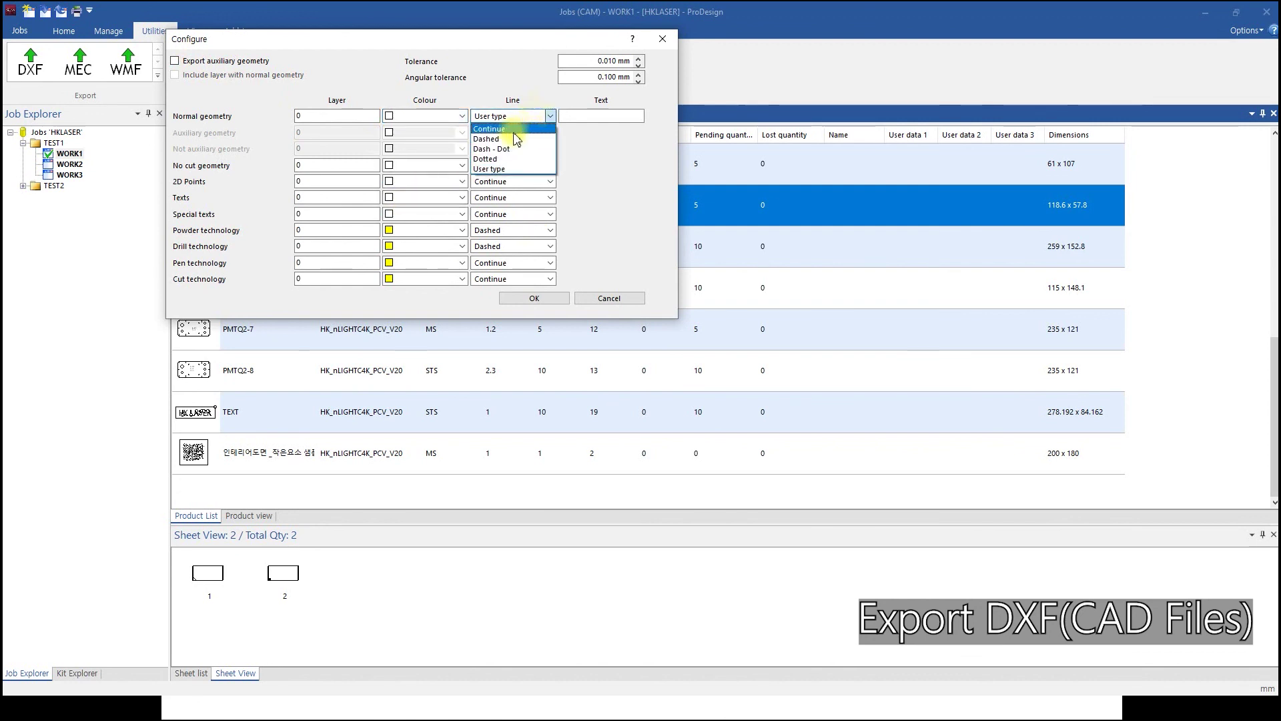
left_click(529, 123)
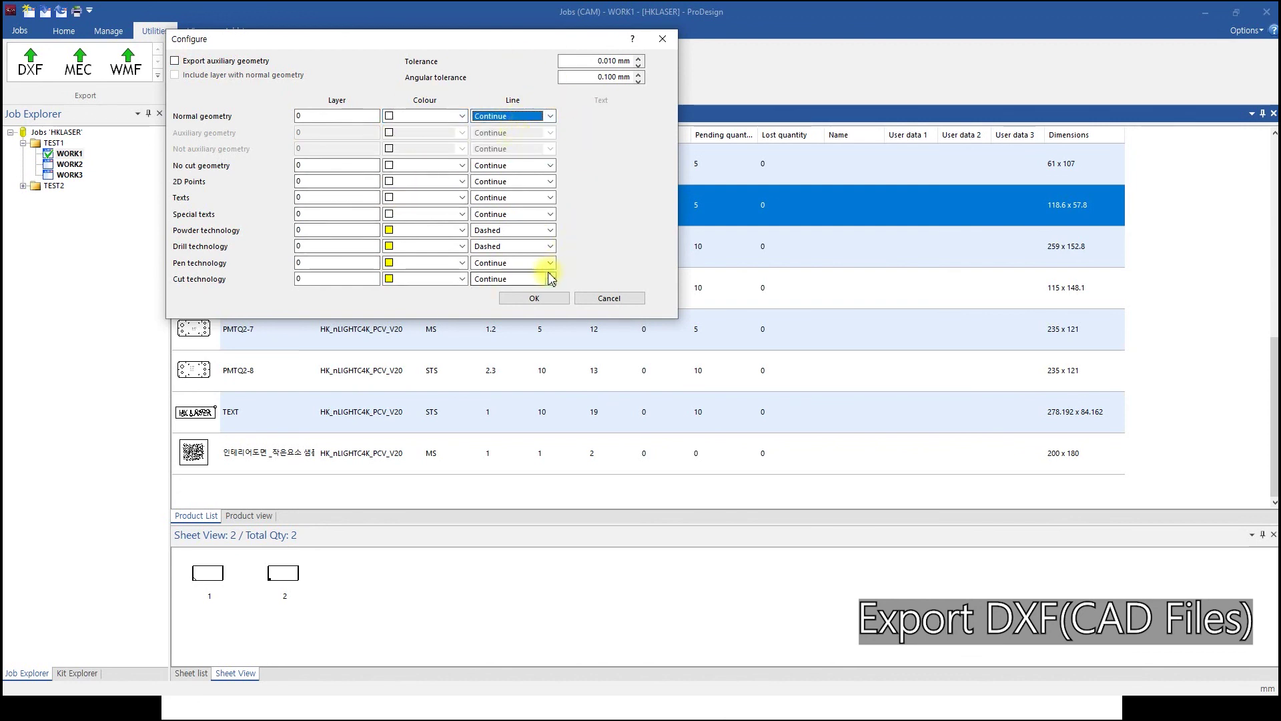
left_click(185, 61)
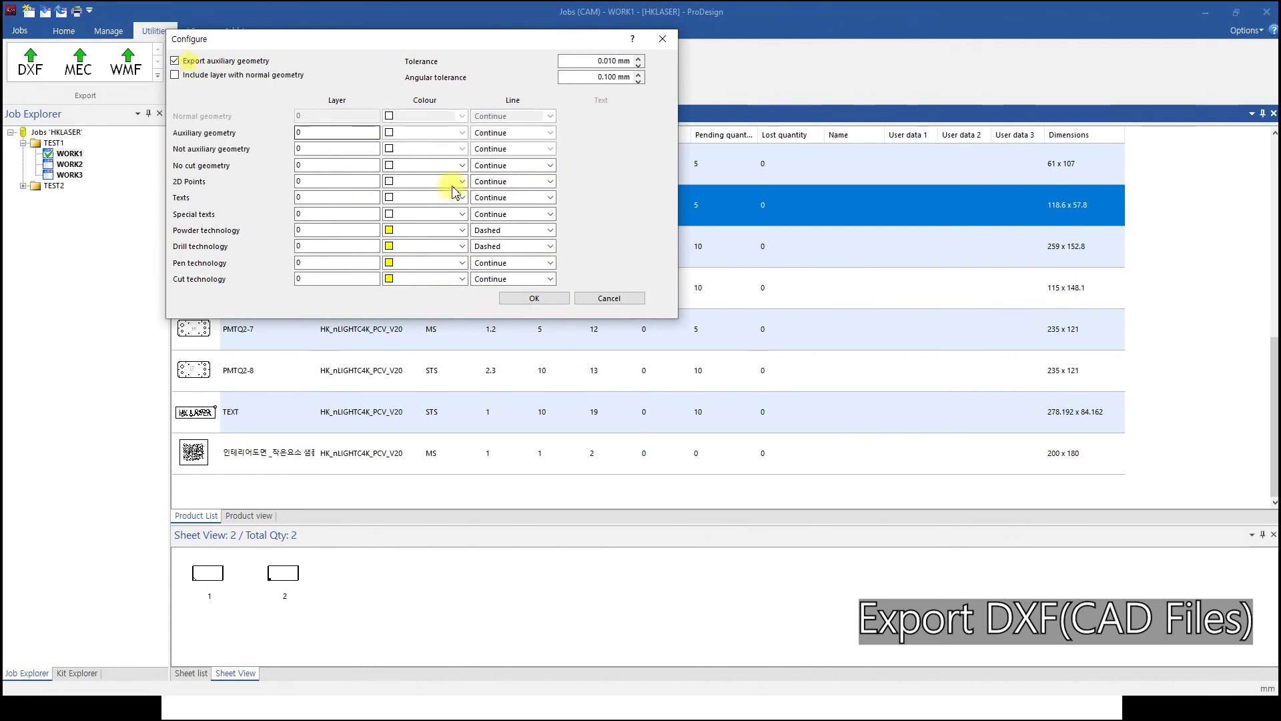
left_click(558, 299)
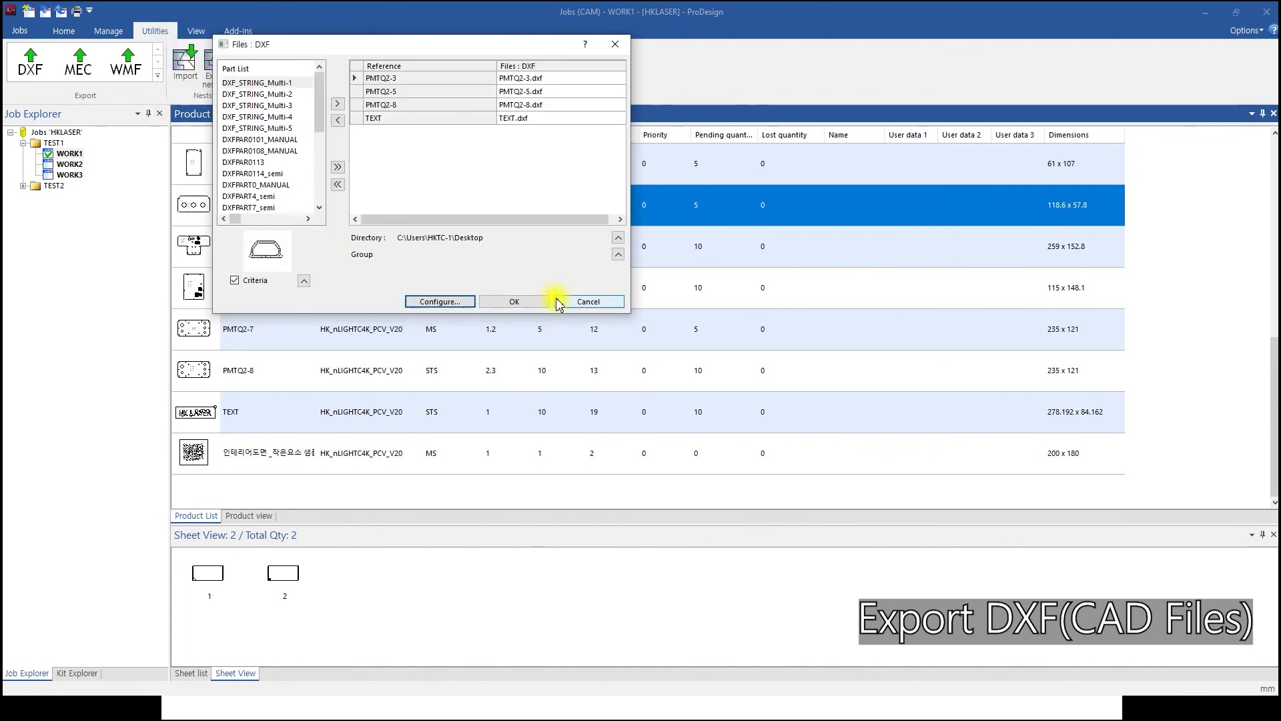
- Run the DXF export, check the four .dxf files on the Desktop and return to ProDesign
left_click(505, 301)
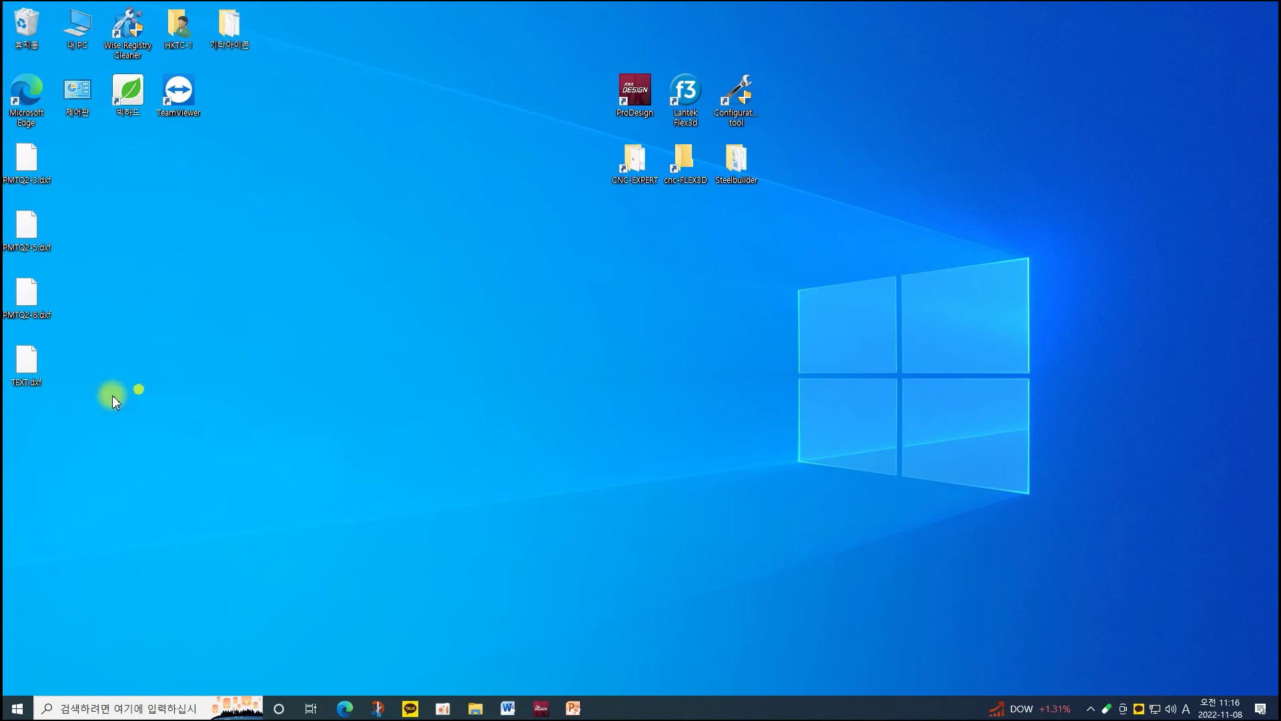
mouse_move(138, 387)
left_mouse_down()
mouse_move(6, 225)
mouse_move(14, 163)
mouse_move(164, 231)
left_mouse_up()
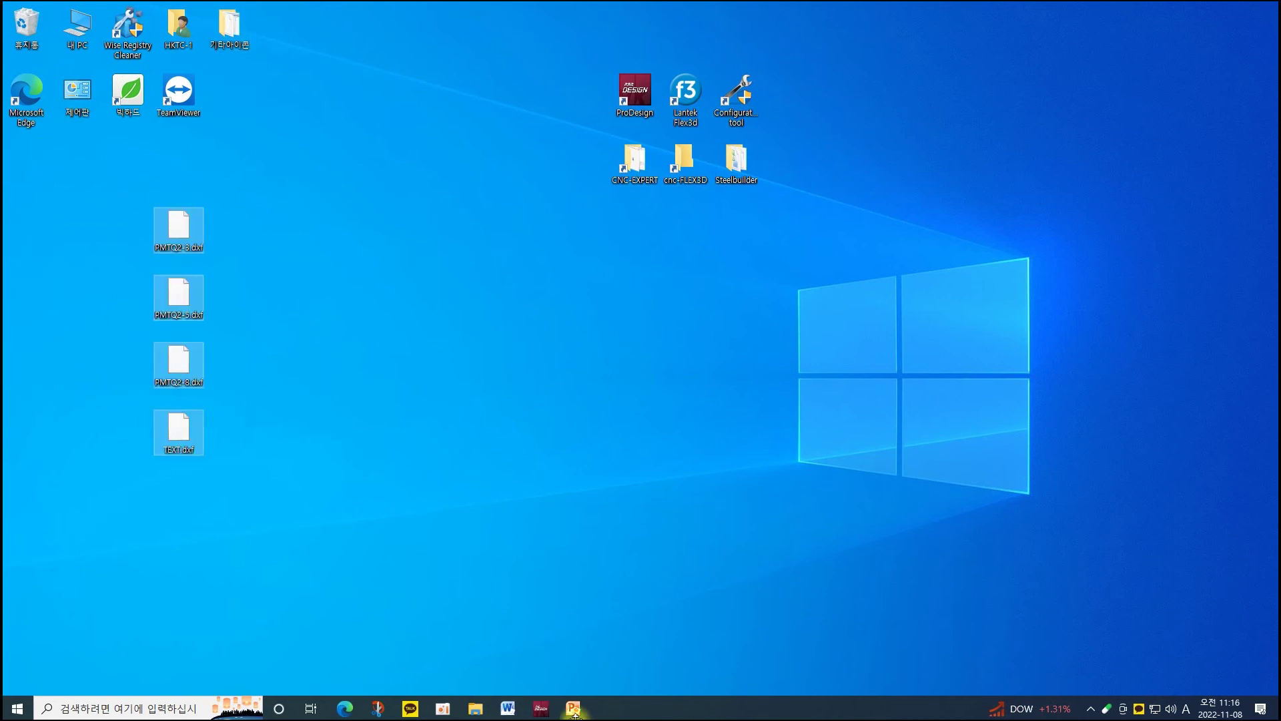
left_click(542, 707)
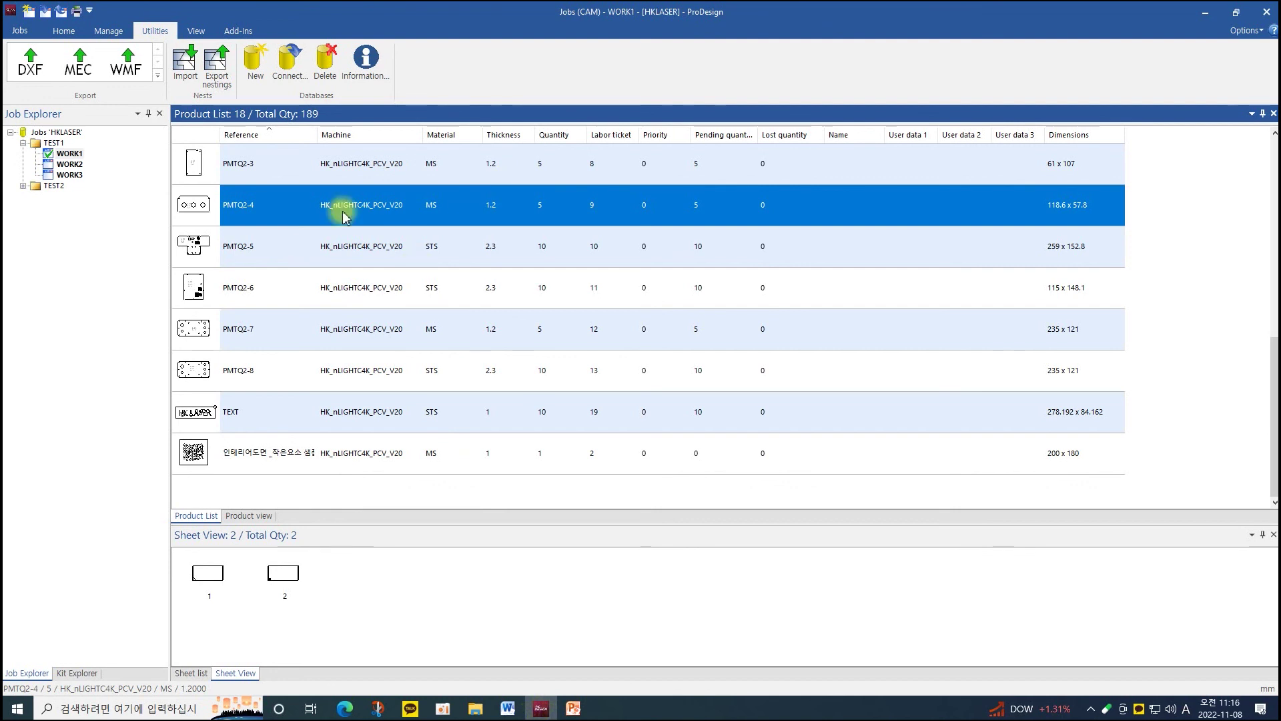
- Import a DXF part from Home, browsing the Desktop files and opening TEXT.dxf
left_click(60, 30)
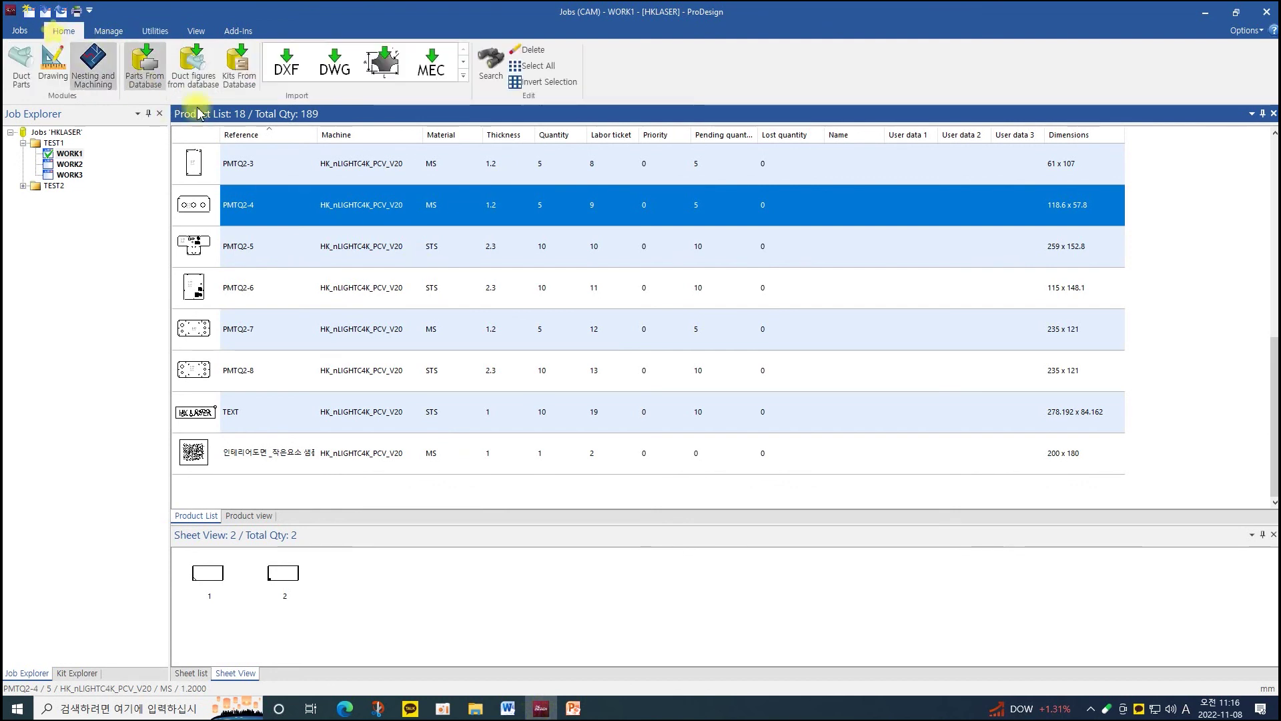
left_click(286, 71)
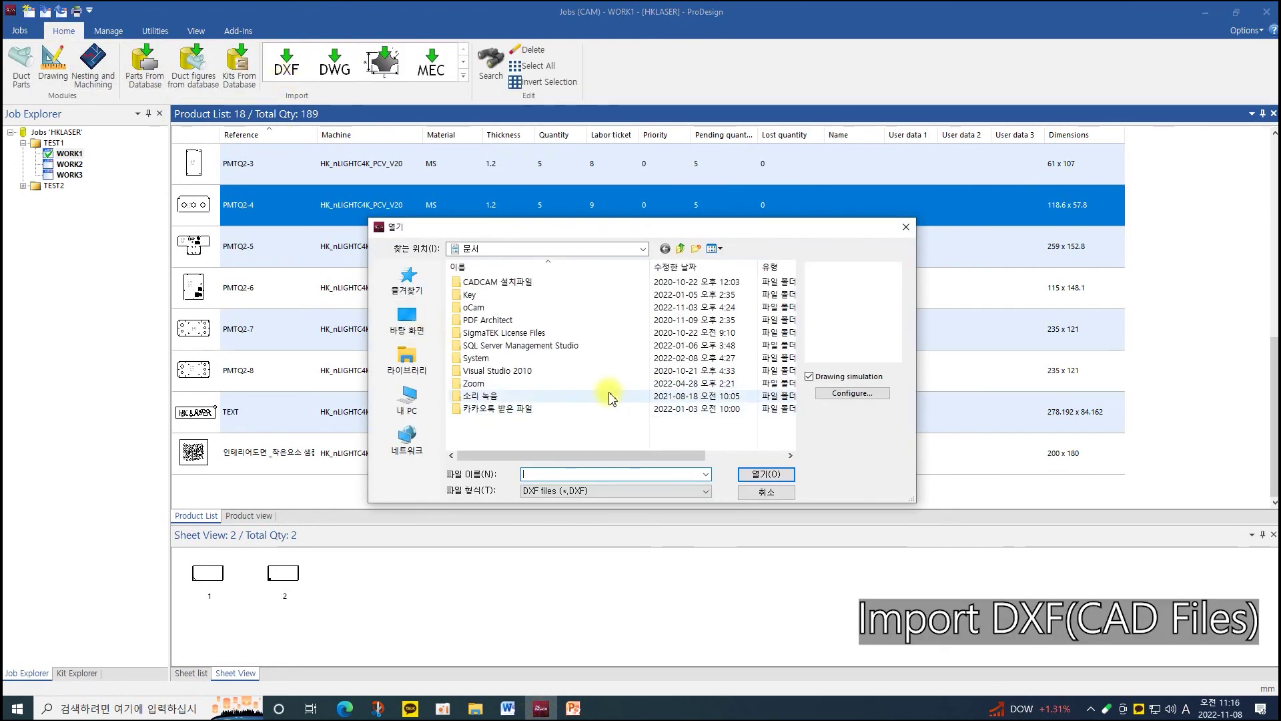
left_click(407, 321)
scroll(501, 371, "down", 2)
left_click(556, 413)
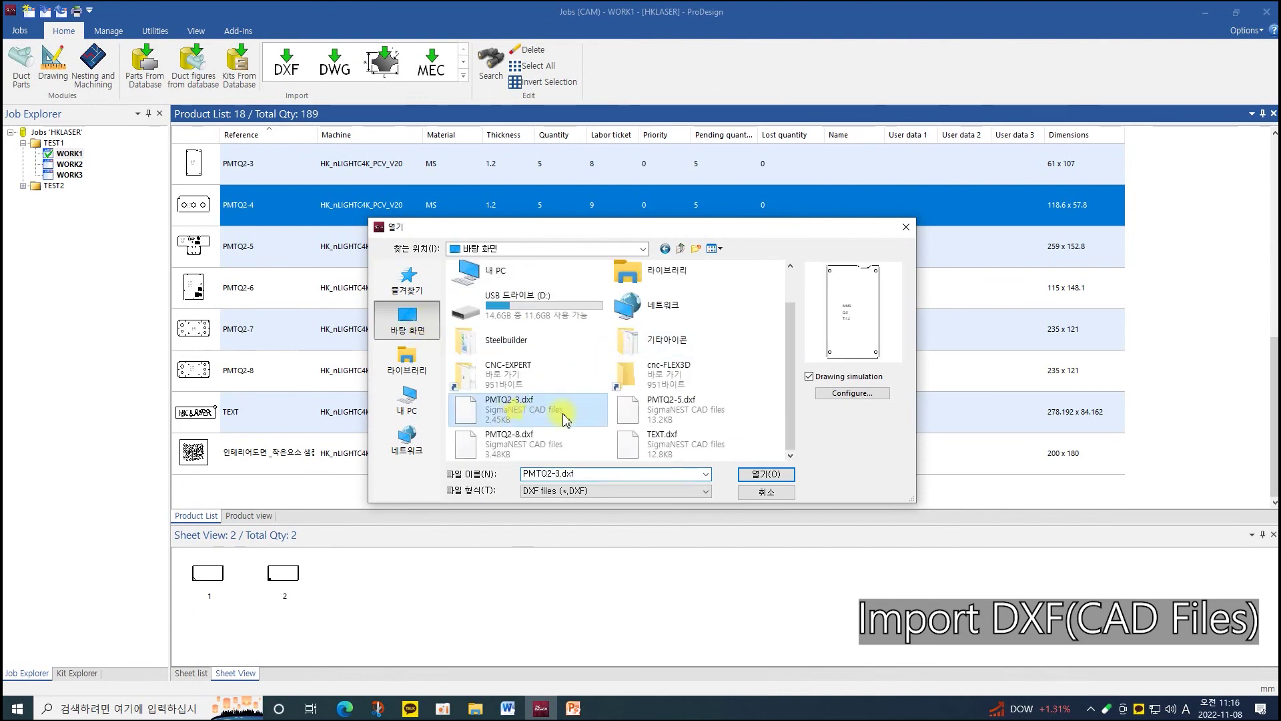
left_click(666, 410)
left_click(530, 440)
left_click(649, 447)
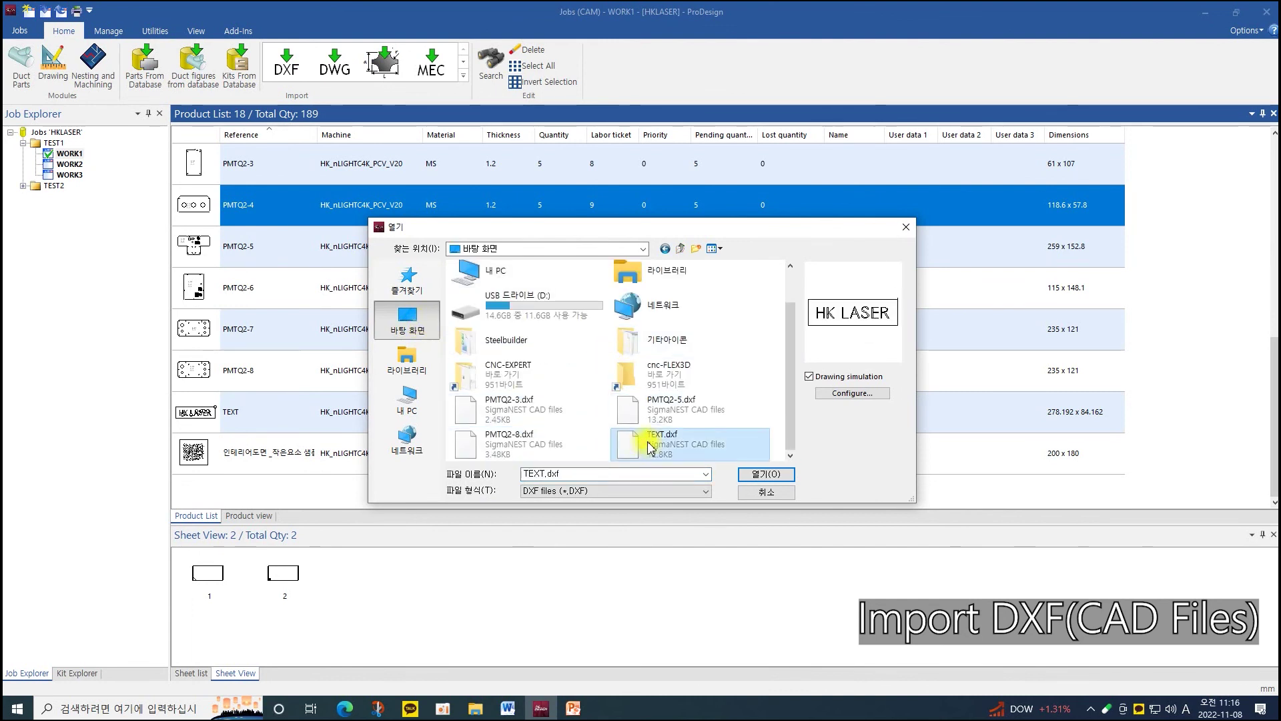
left_click(755, 478)
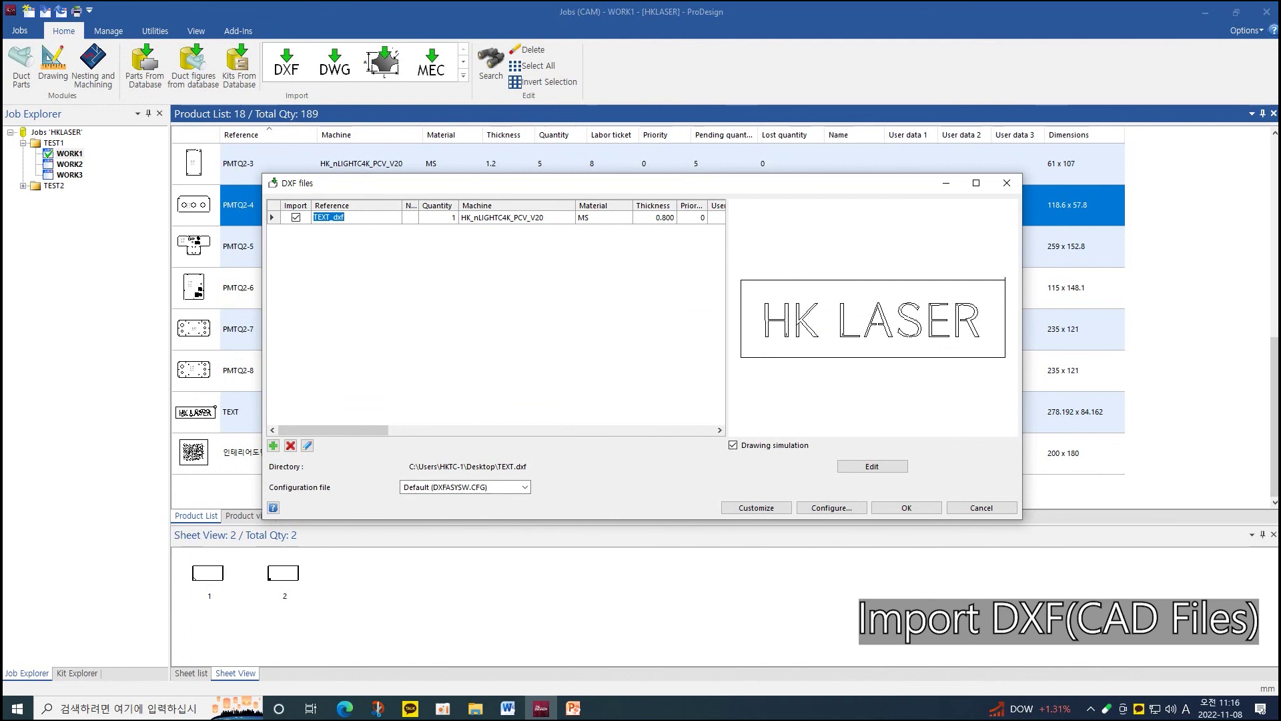
- Confirm TEXT as a new part, delete the short stray segments on the K and H, and close the drawing via the save prompt
left_click(904, 508)
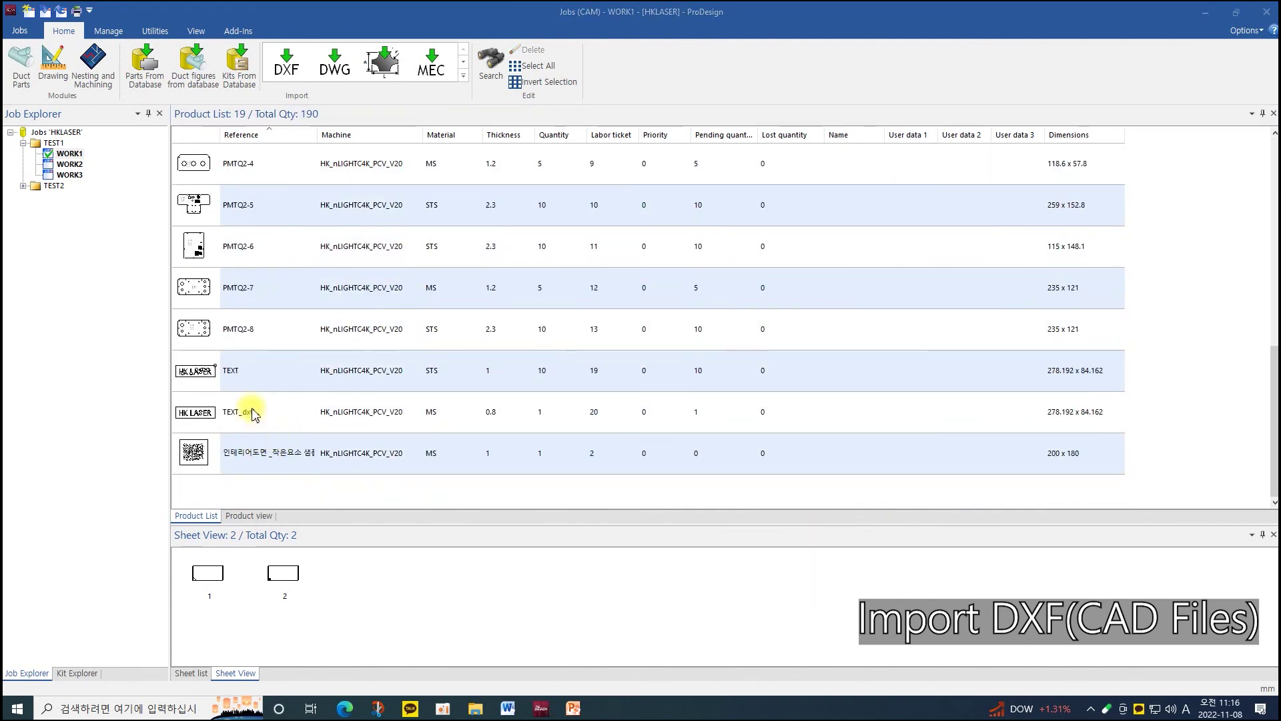
double_click(252, 409)
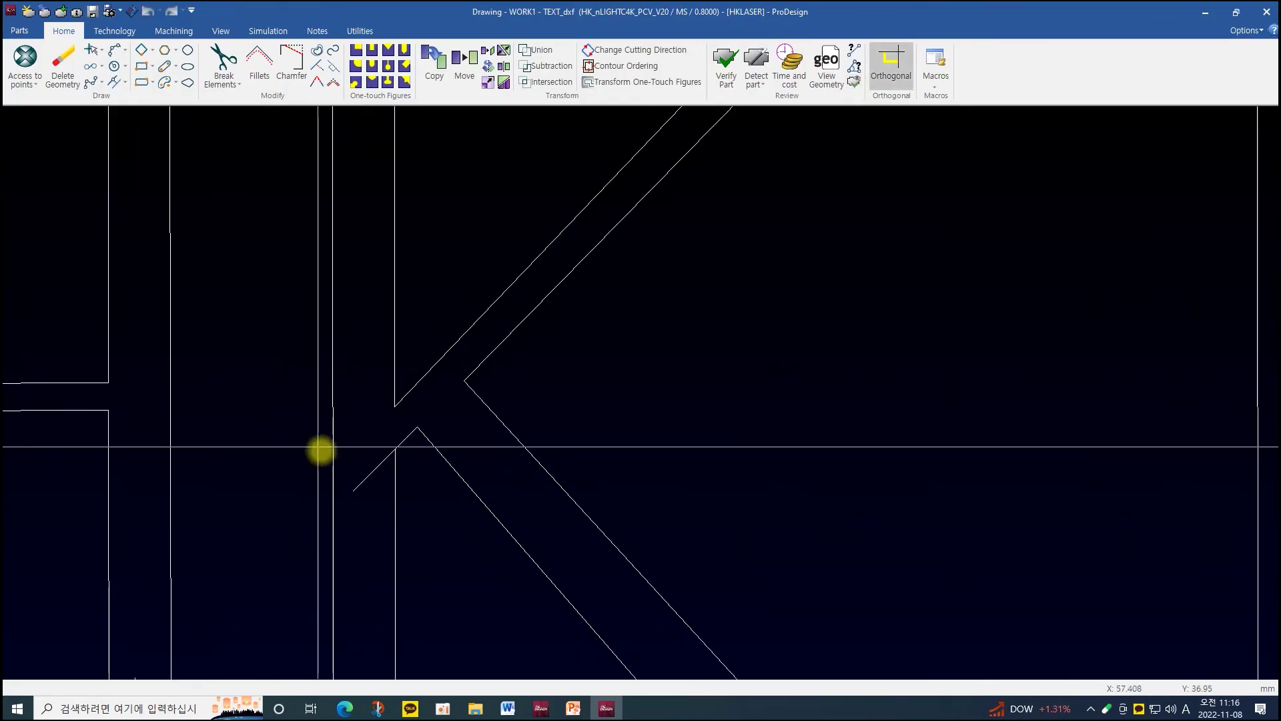
left_click(70, 73)
left_click(374, 467)
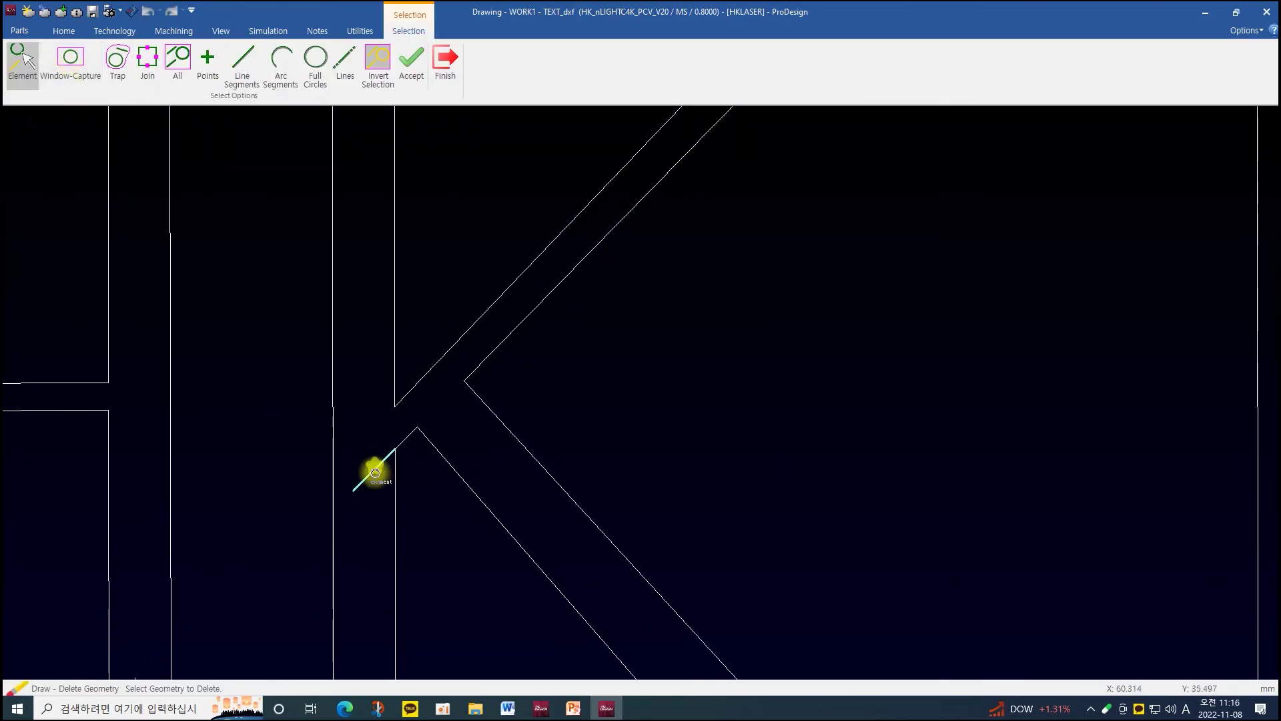
scroll(375, 468, "down", 3)
left_click(329, 534)
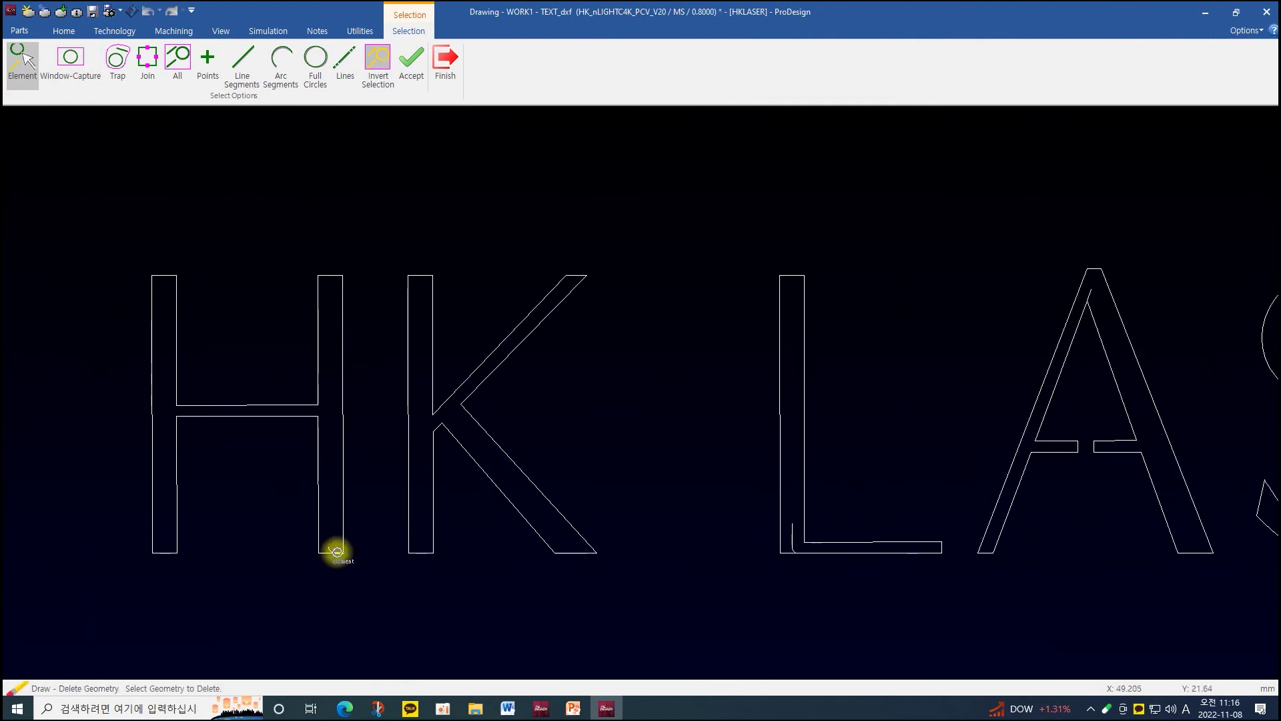
right_click(334, 549)
scroll(335, 549, "up", 3)
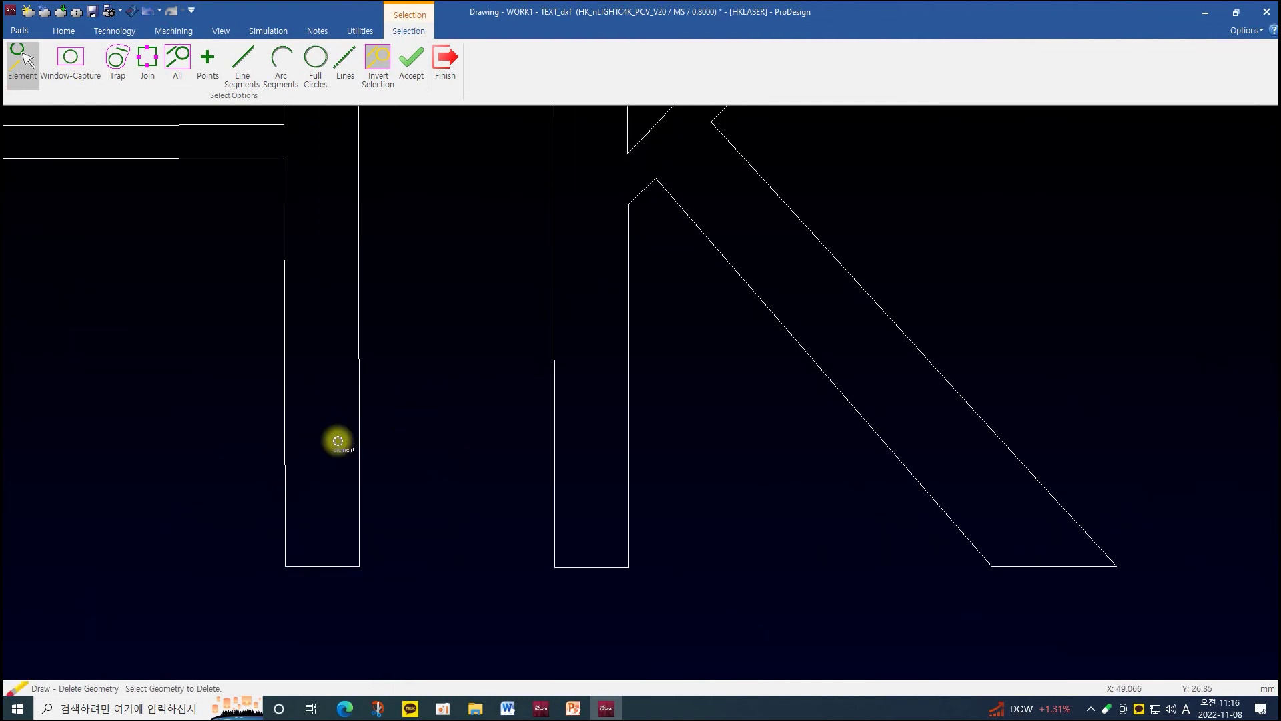
scroll(337, 441, "down", 3)
left_click(1266, 13)
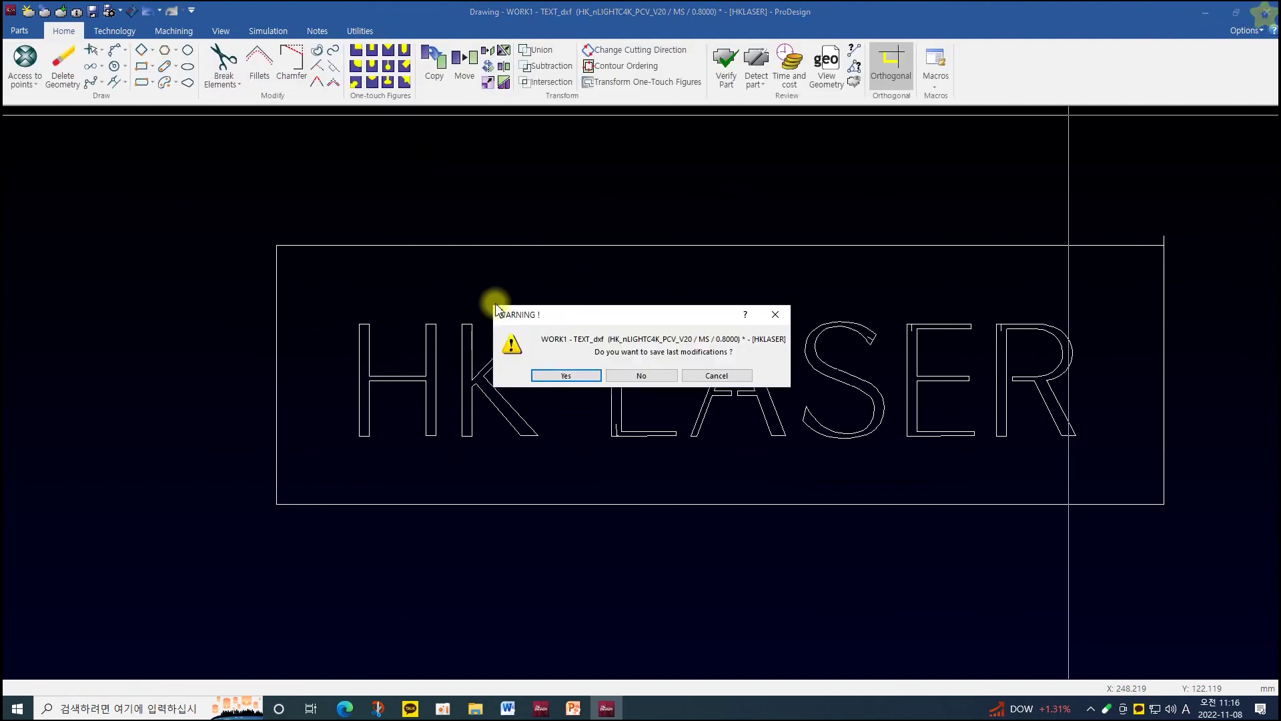
left_click(619, 376)
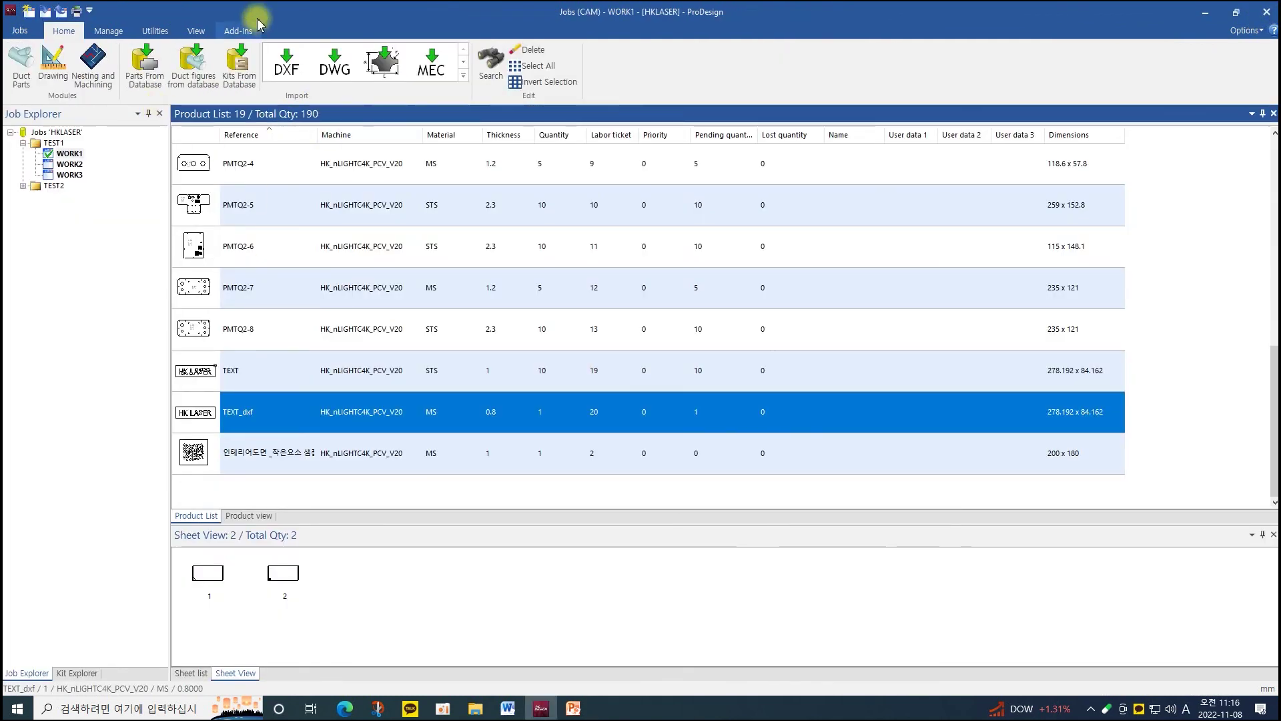
- Export the TEXT part as an MEC file to the Desktop directory
left_click(155, 30)
left_click(80, 70)
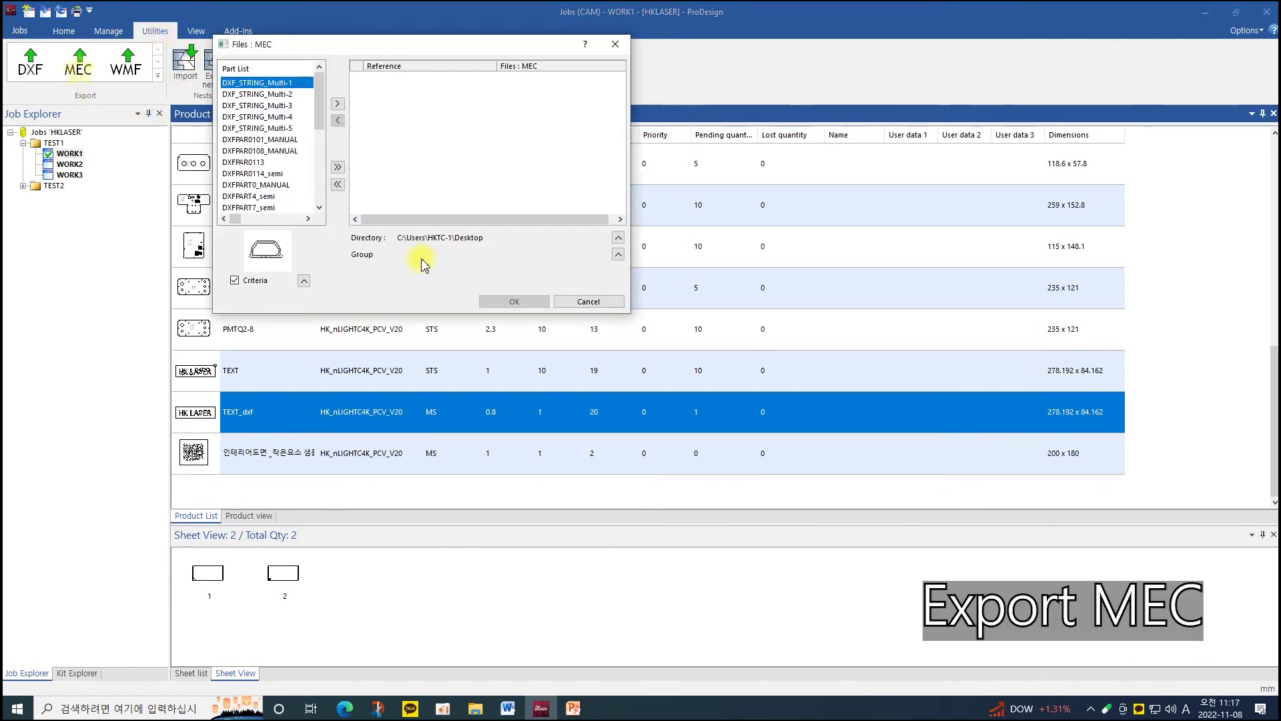
left_click(321, 145)
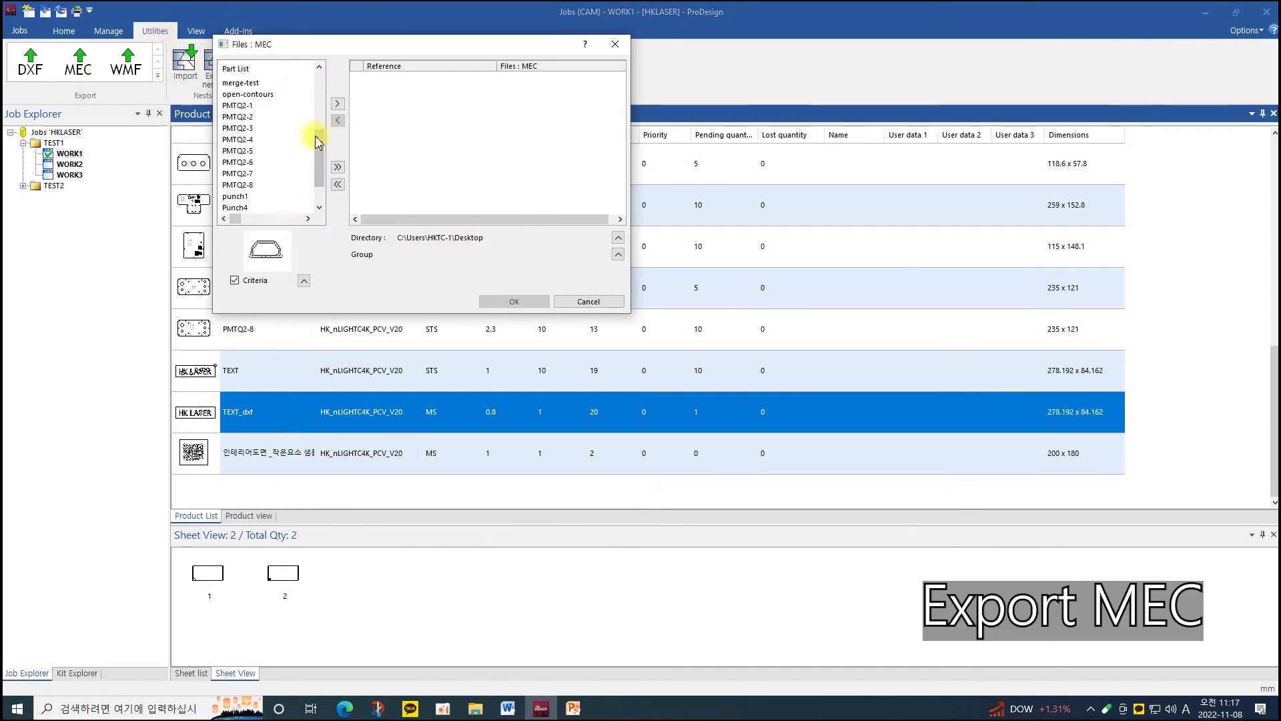
scroll(271, 151, "down", 3)
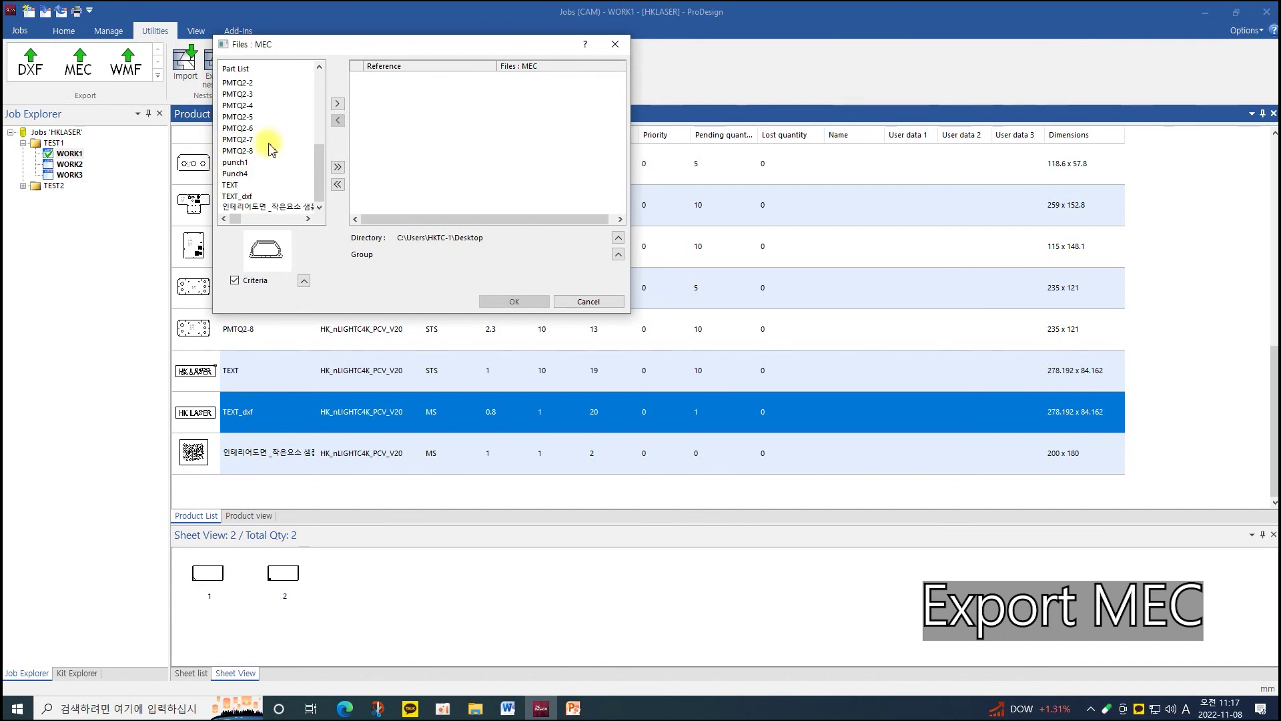
left_click(242, 185)
left_click(338, 104)
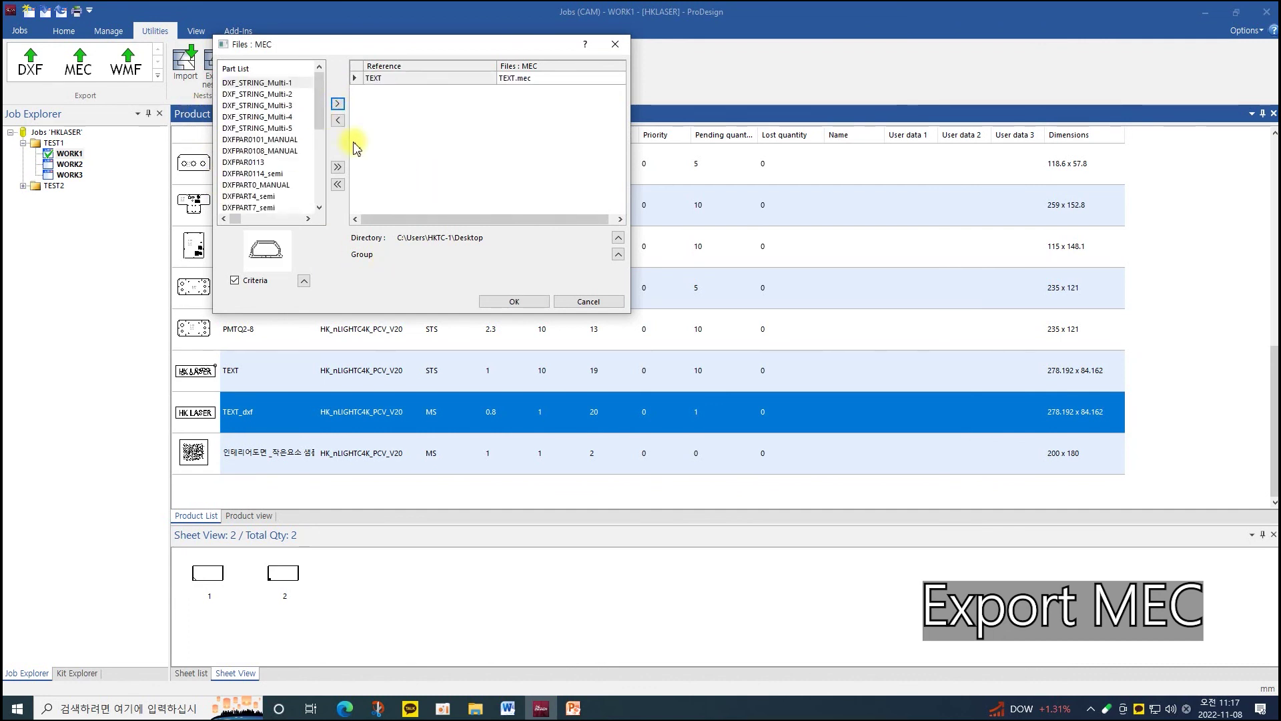
left_click(619, 239)
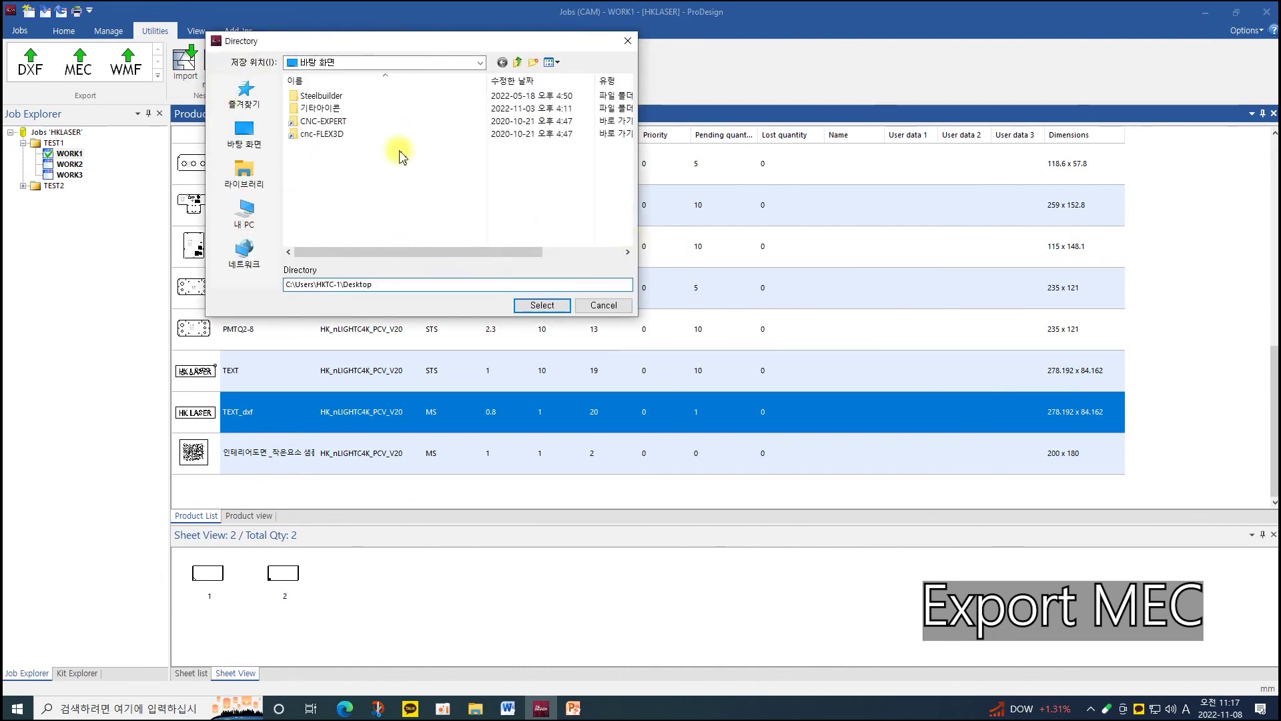
left_click(536, 307)
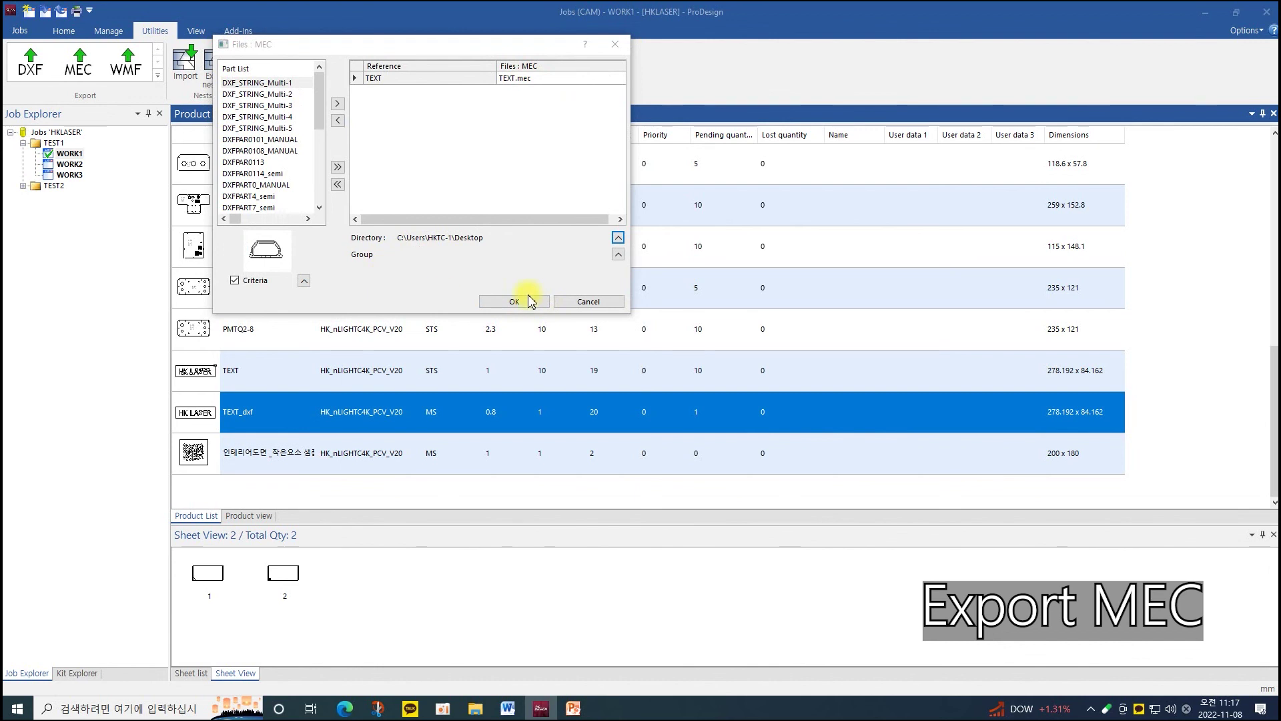
left_click(502, 306)
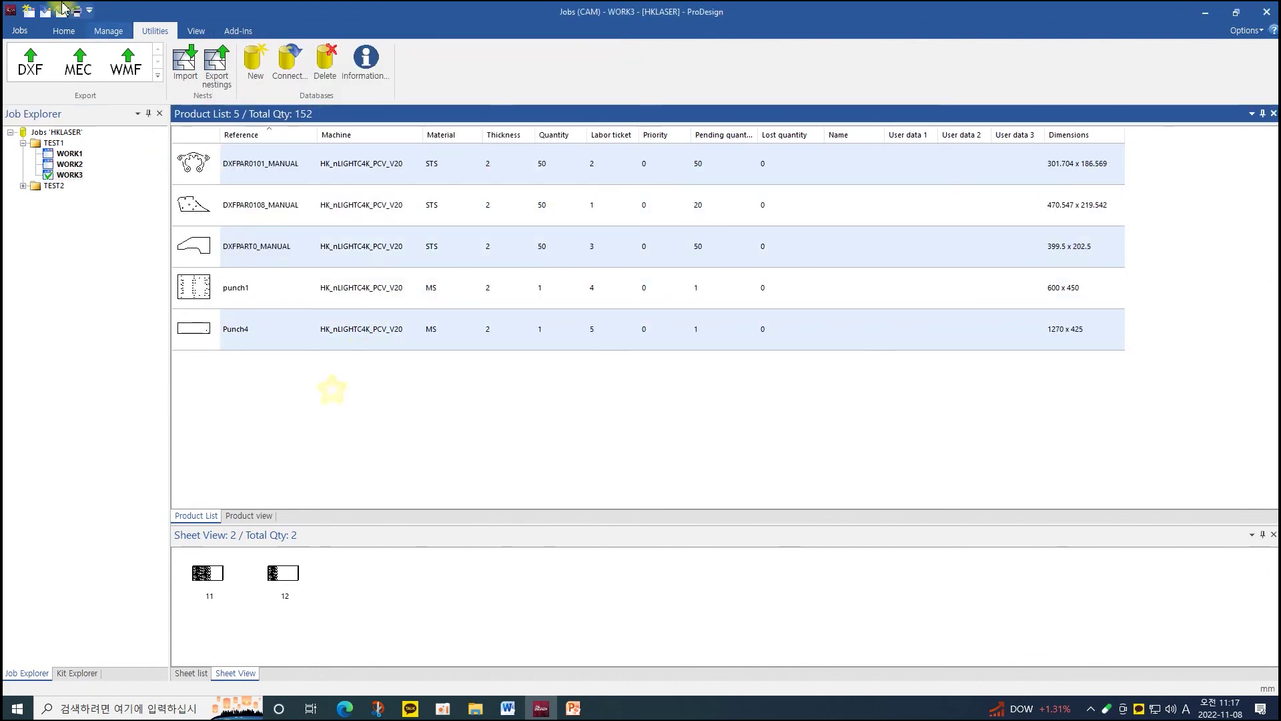
- Start an MEC import from Home and open TEXT.mec from the Desktop
left_click(62, 28)
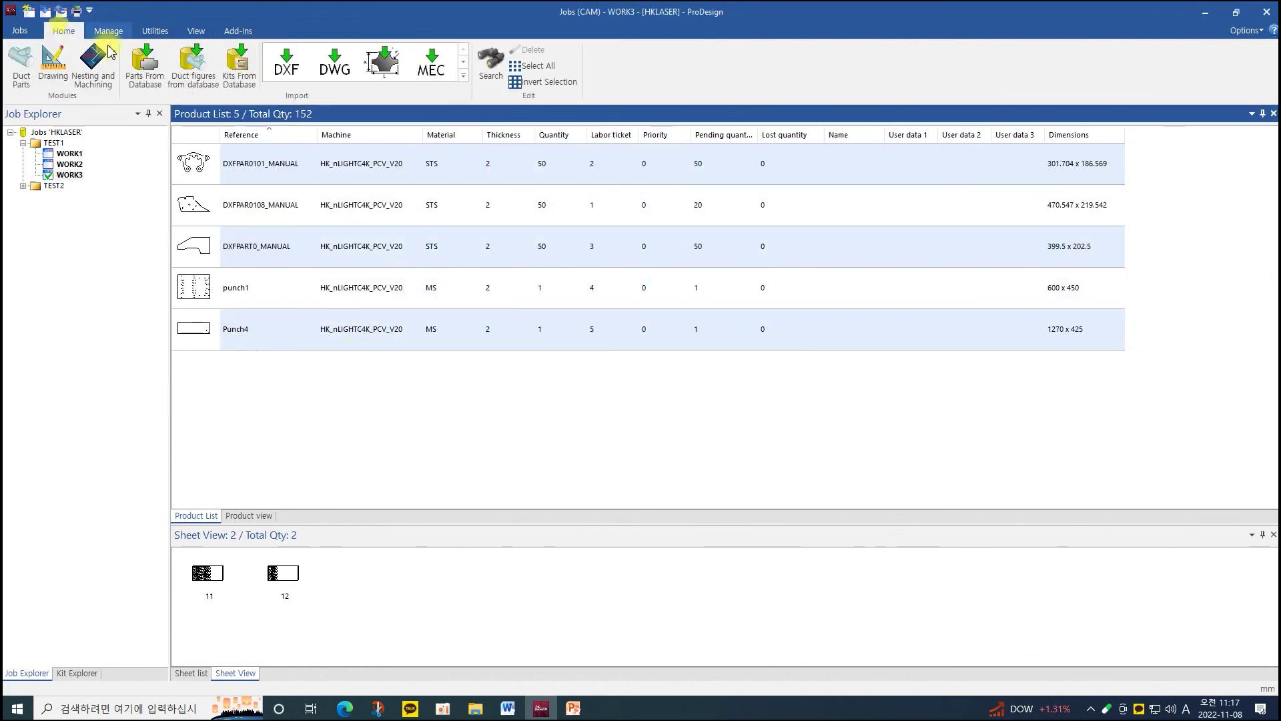
left_click(429, 66)
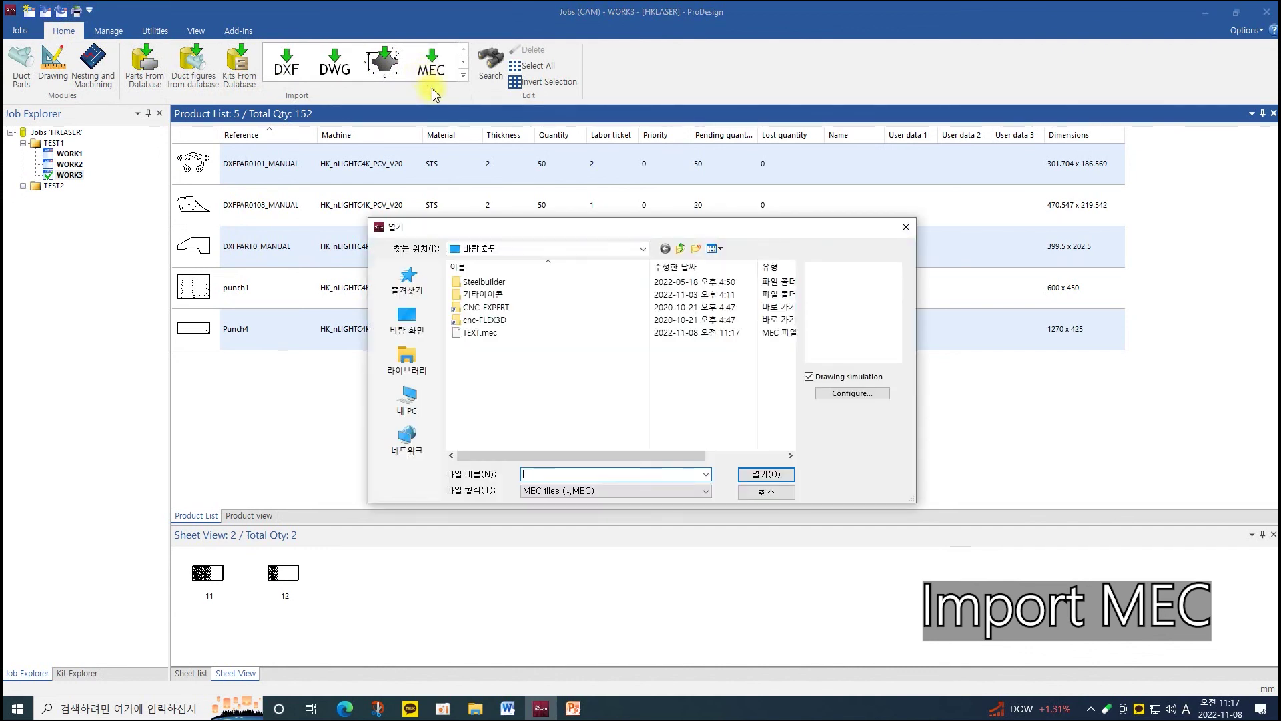
left_click(494, 332)
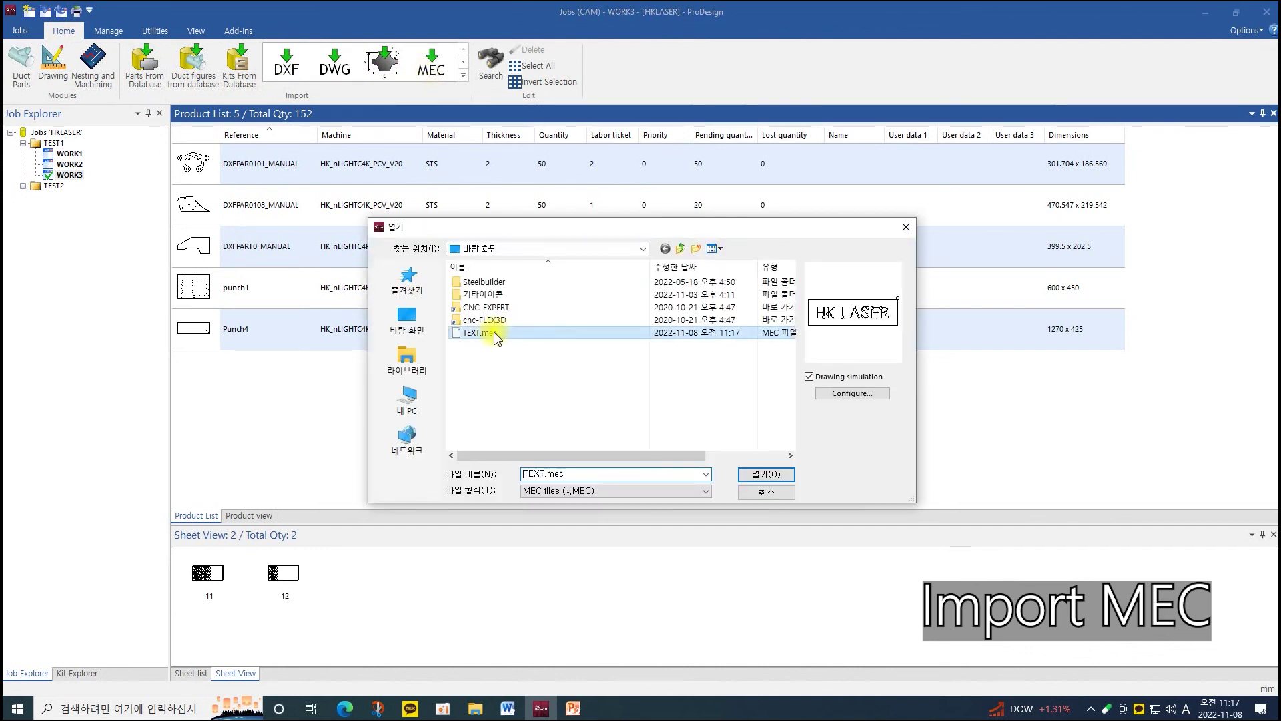
left_click(765, 474)
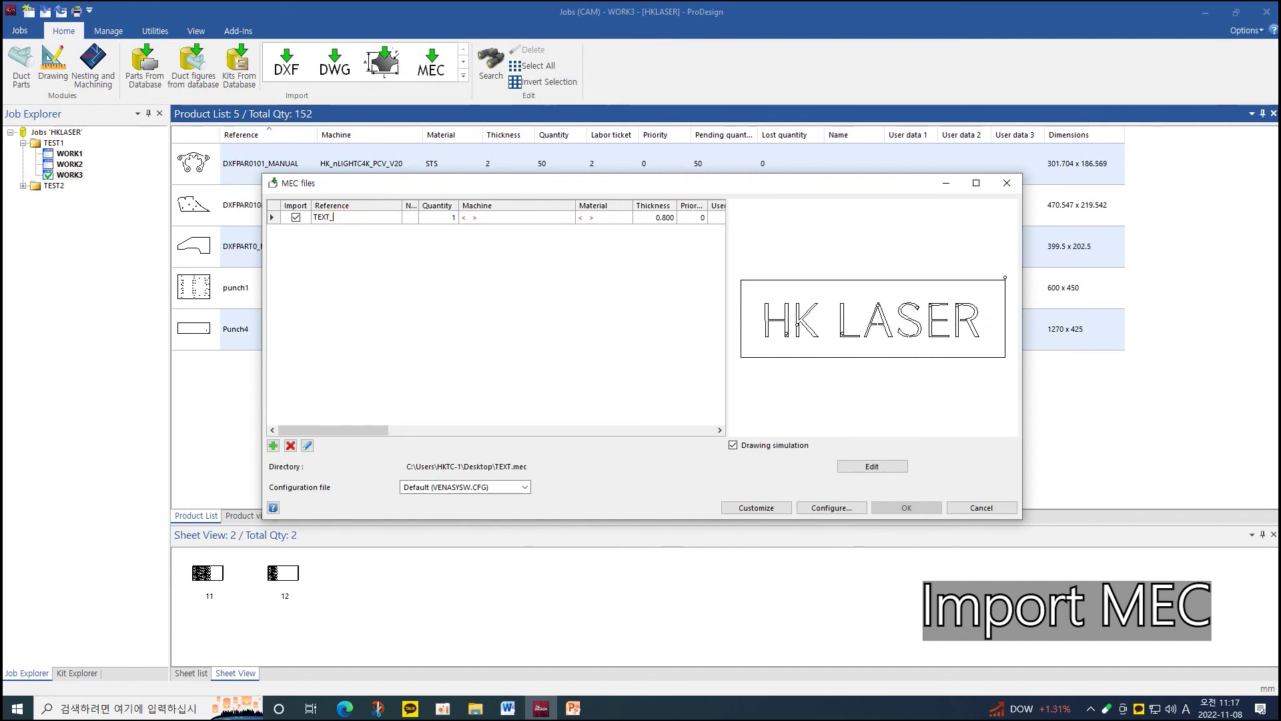
- Assign machine HK_nLIGHTC4K_PCV_V20 and material MS, finish the import and select TEXT_mec
left_click(543, 218)
double_click(586, 322)
left_click(621, 219)
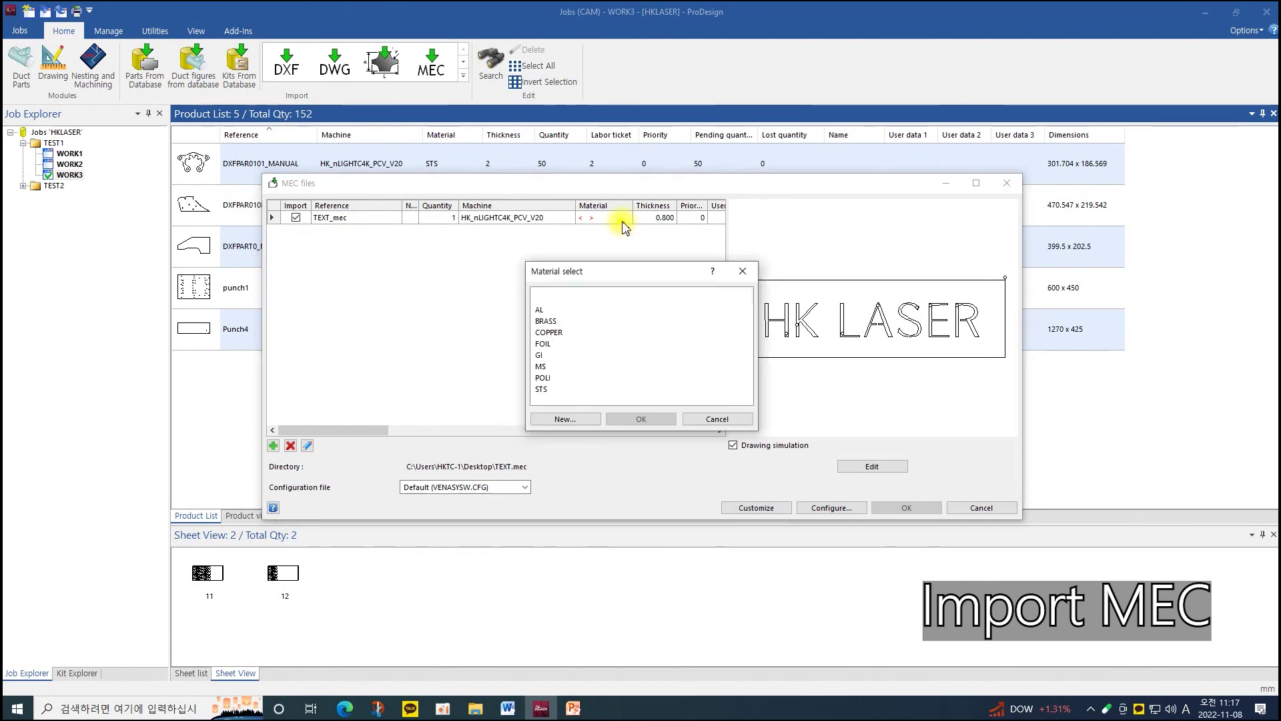
double_click(552, 365)
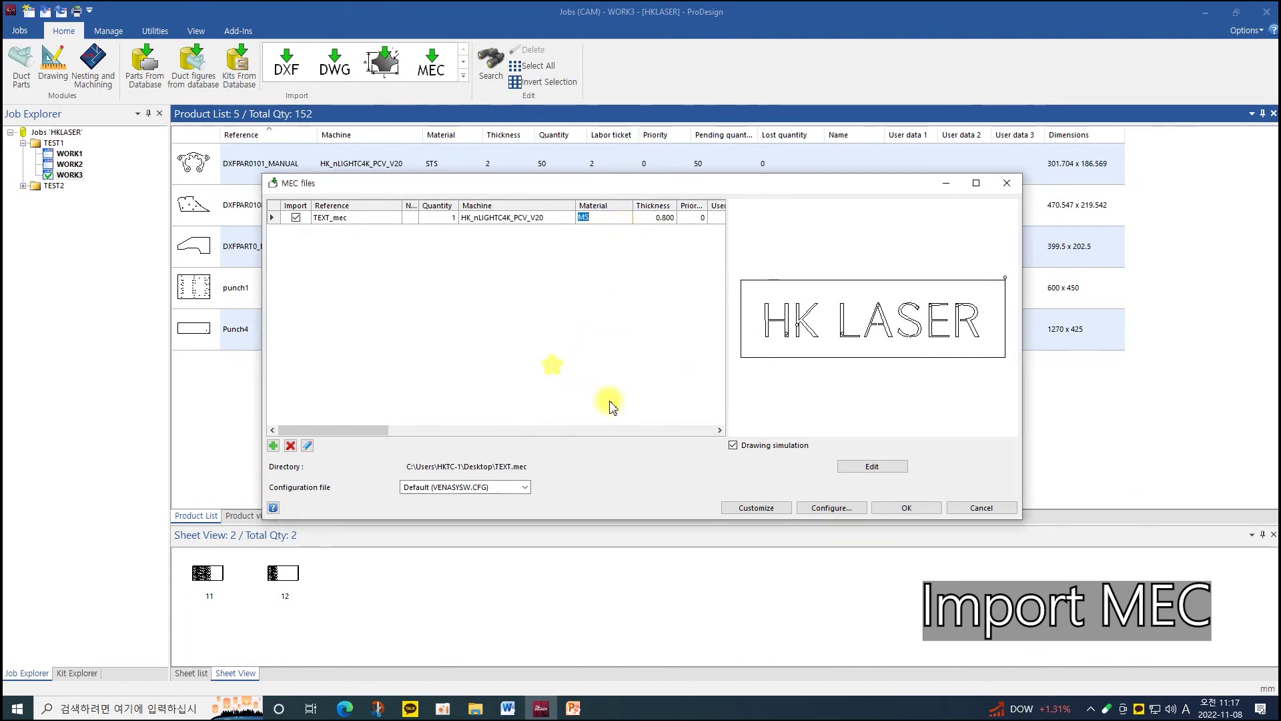
left_click(906, 508)
left_click(277, 381)
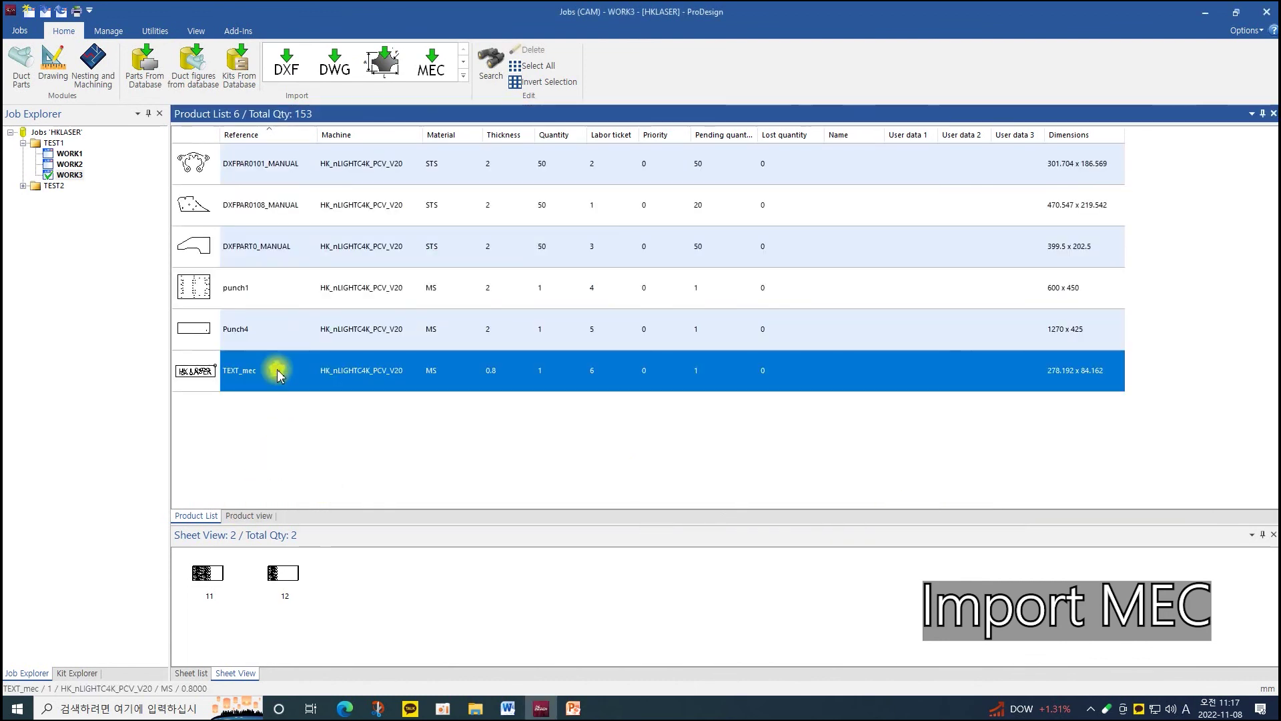
- Open TEXT_mec in Drawing and delete all lead-ins/lead-outs from the HK LASER contours via Technology
double_click(286, 379)
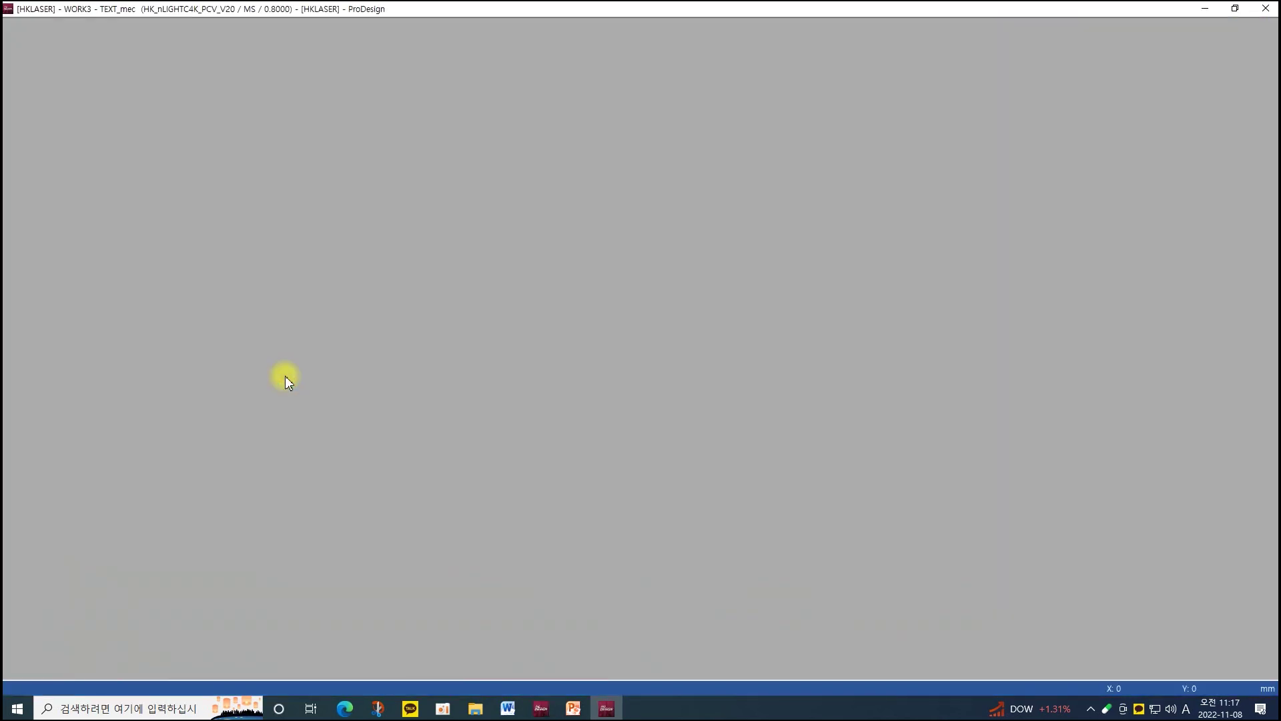
scroll(281, 403, "up", 3)
scroll(382, 326, "up", 2)
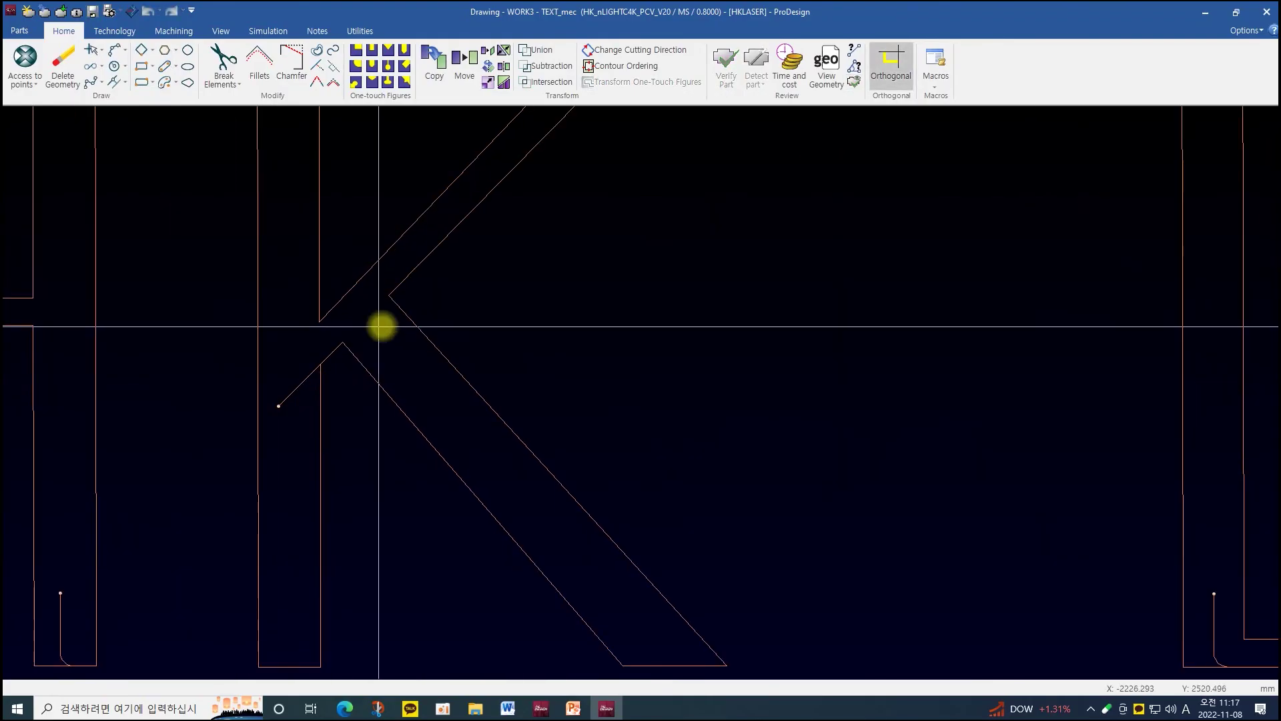
left_click(133, 32)
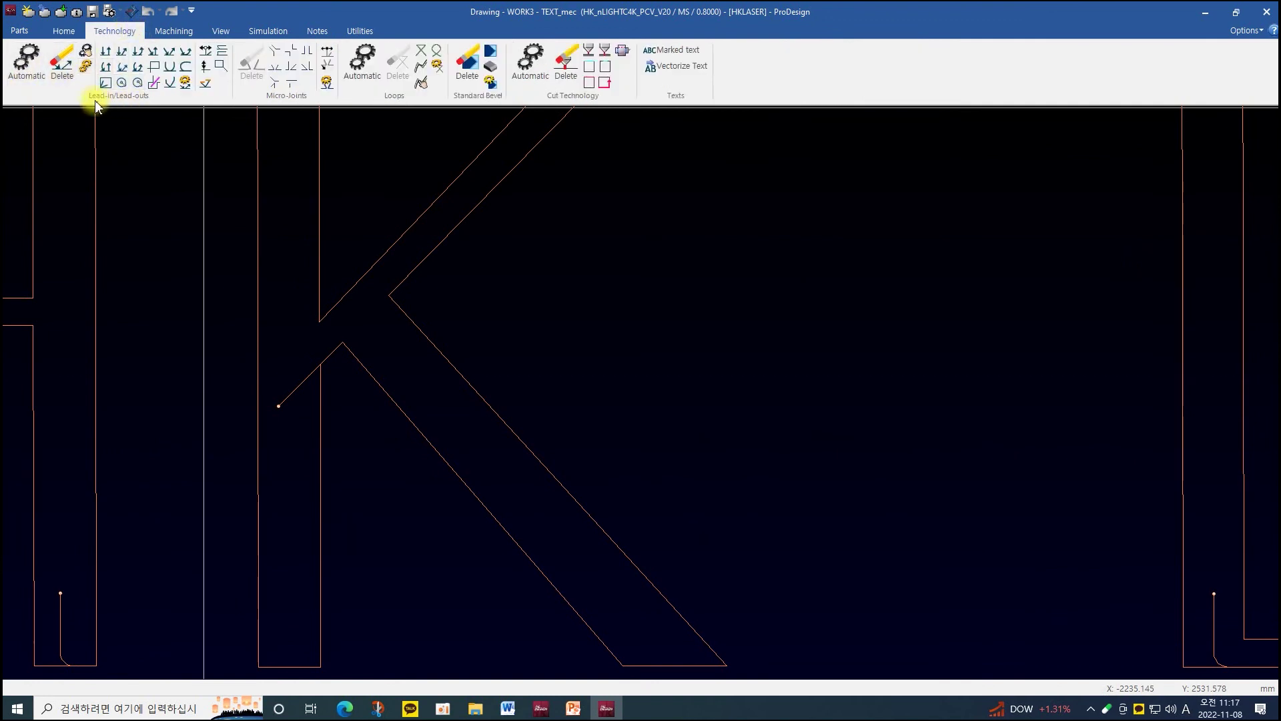
left_click(62, 62)
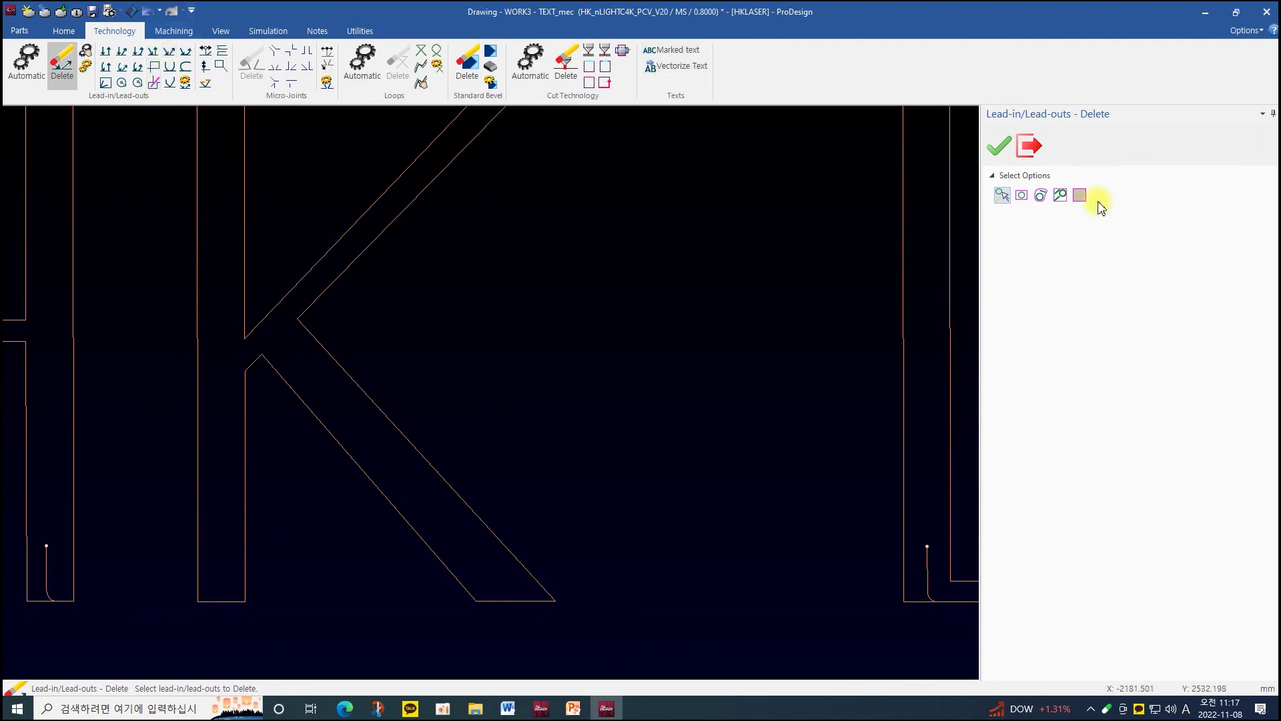
scroll(664, 424, "down", 2)
scroll(724, 452, "down", 1)
scroll(624, 472, "down", 1)
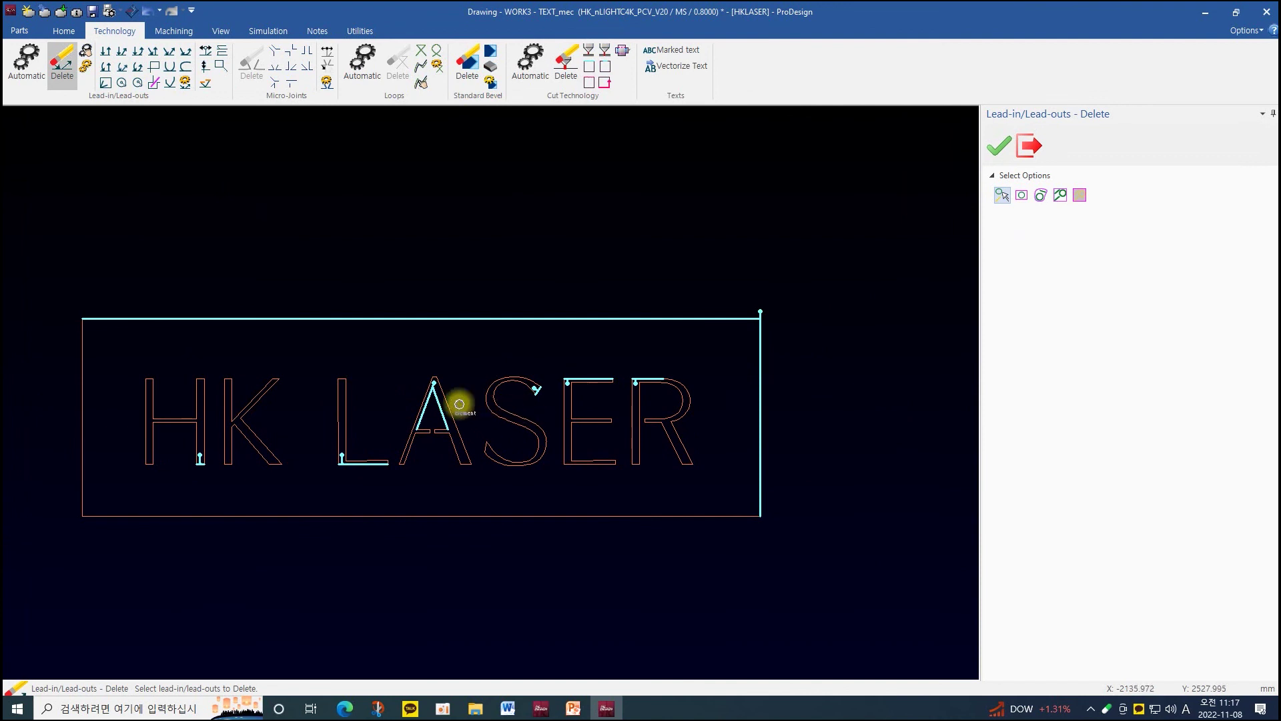
key("ctrl+a")
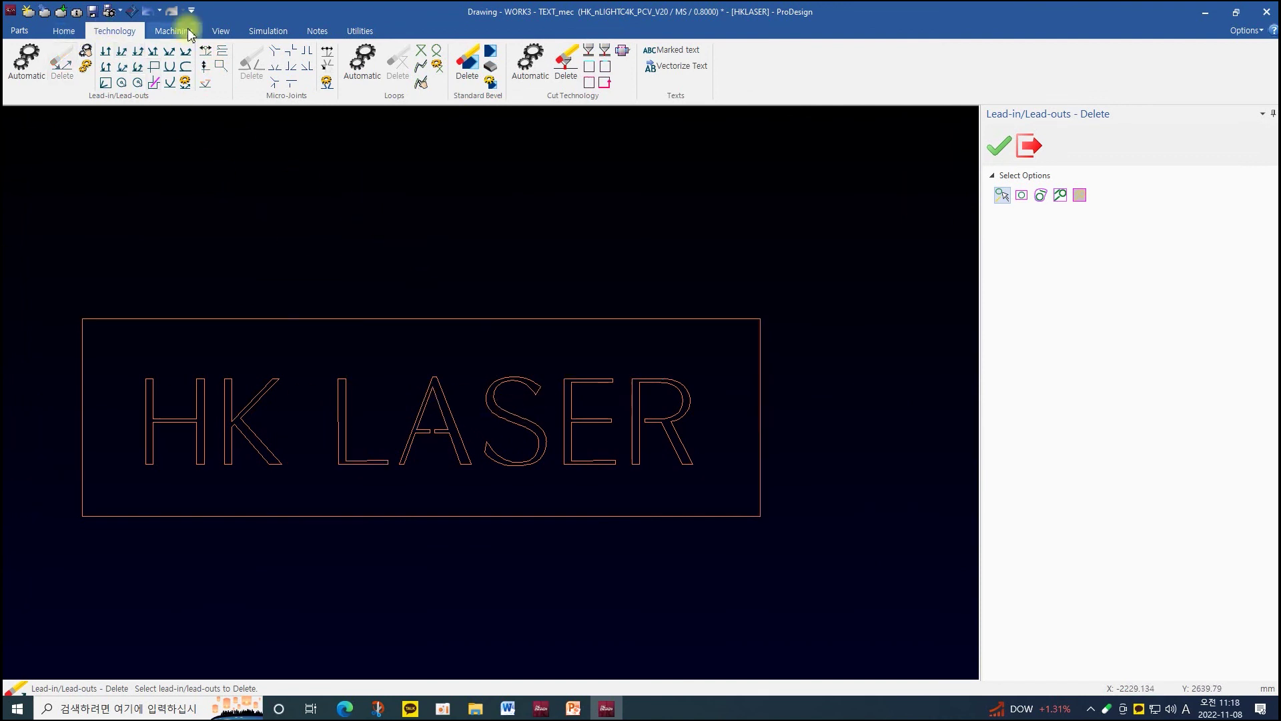
left_click(146, 14)
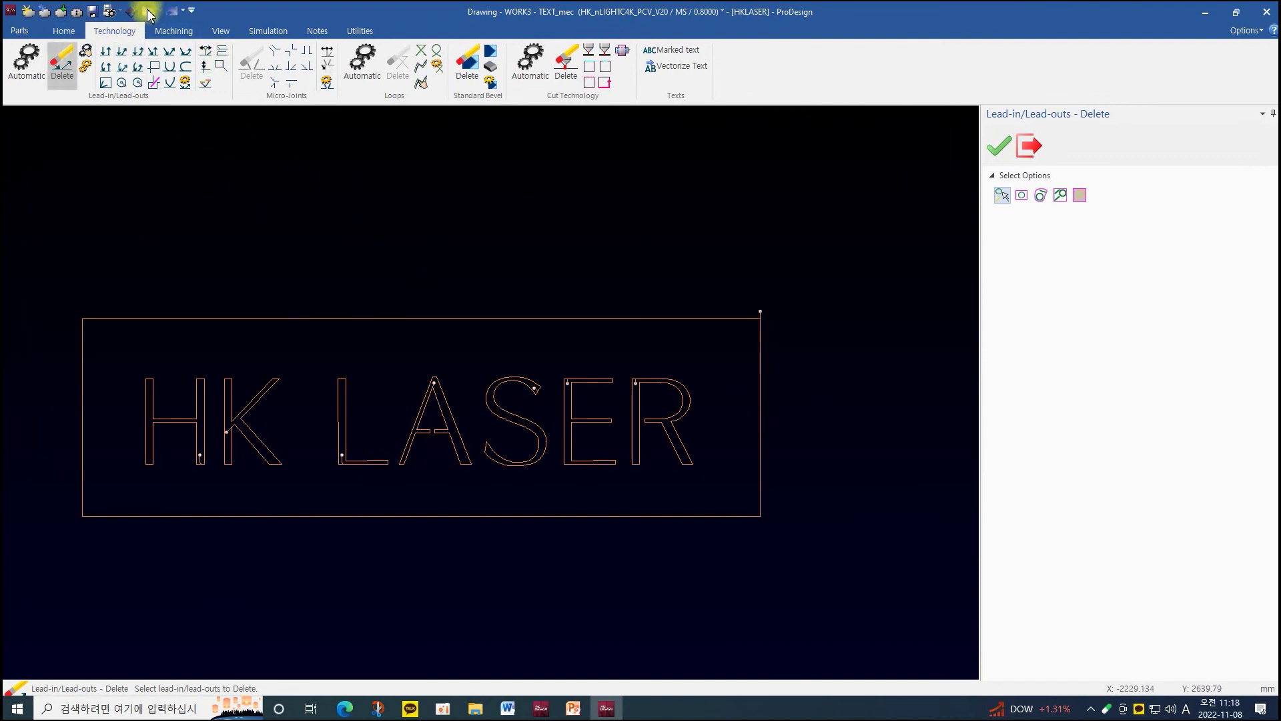